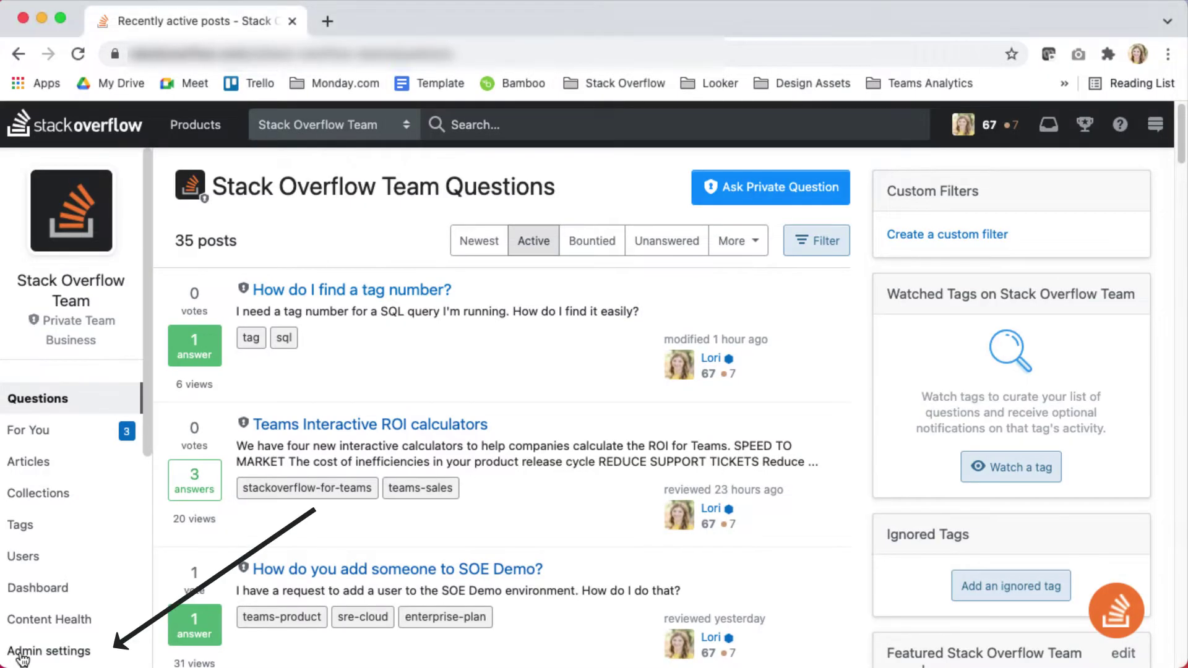
# Go to the team's Admin settings and open the Content Health page
pyautogui.click(23, 657)
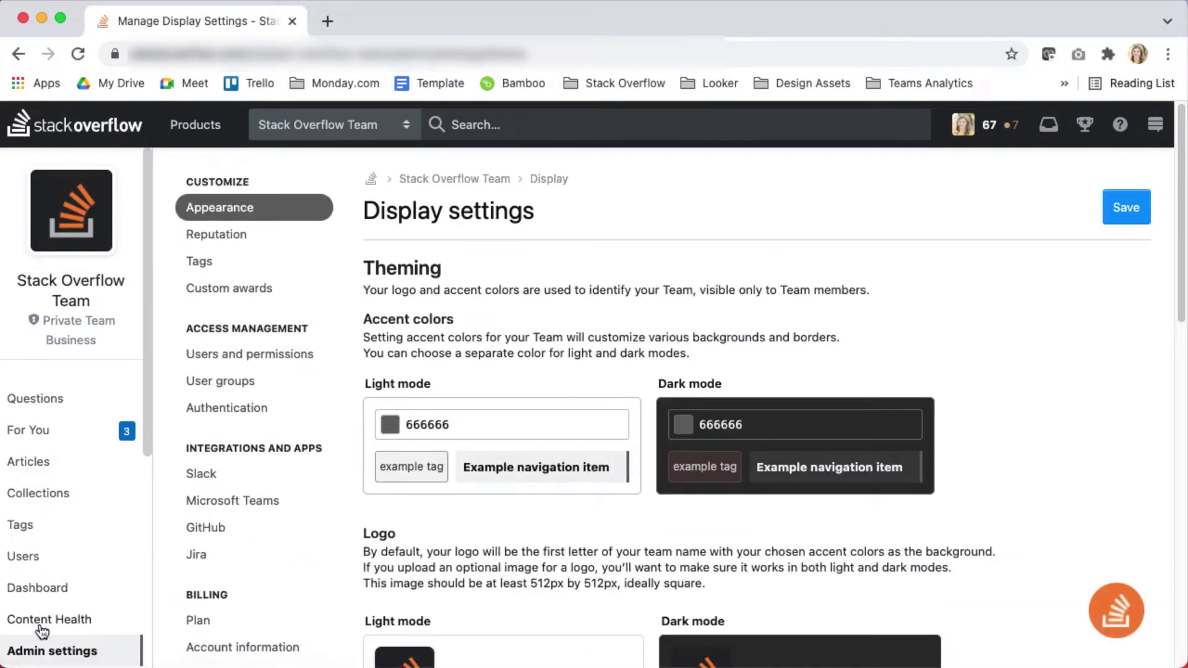
pyautogui.scroll(-1, 264, 425)
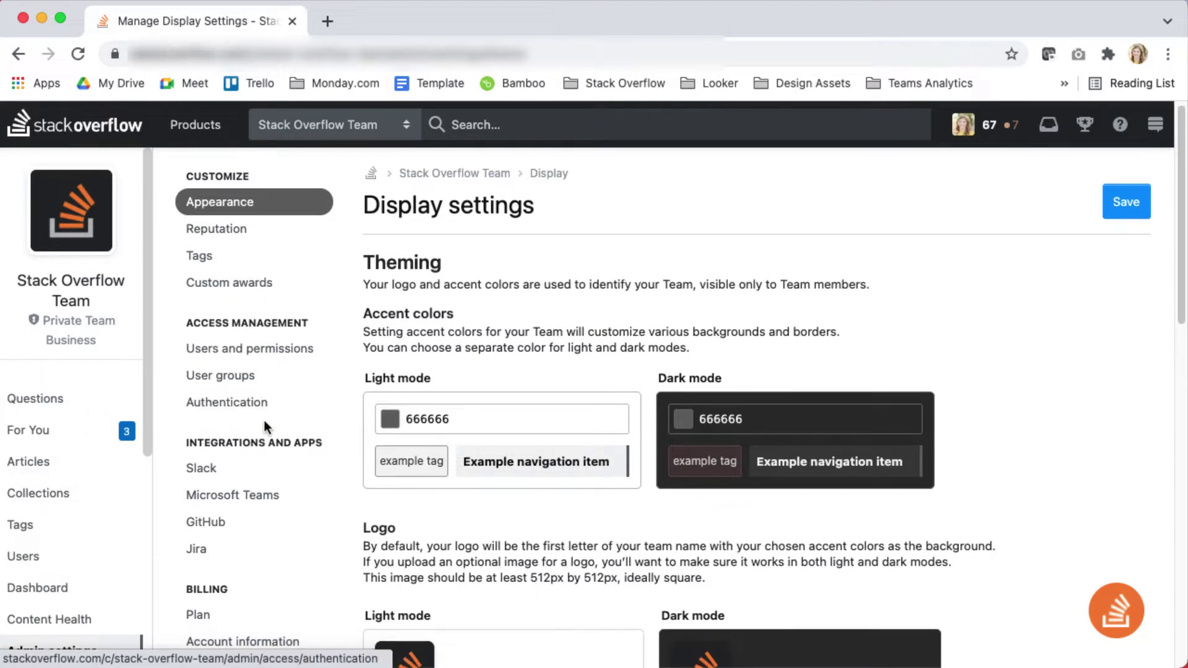
pyautogui.scroll(-4, 264, 420)
pyautogui.scroll(-1, 258, 447)
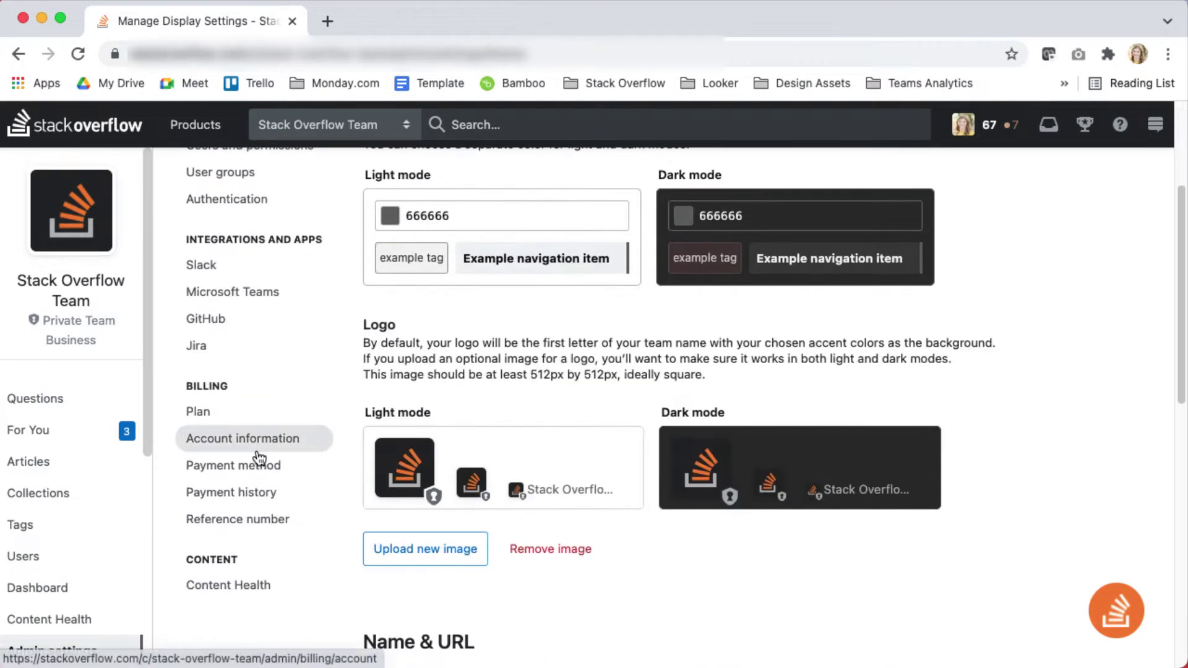
pyautogui.click(256, 583)
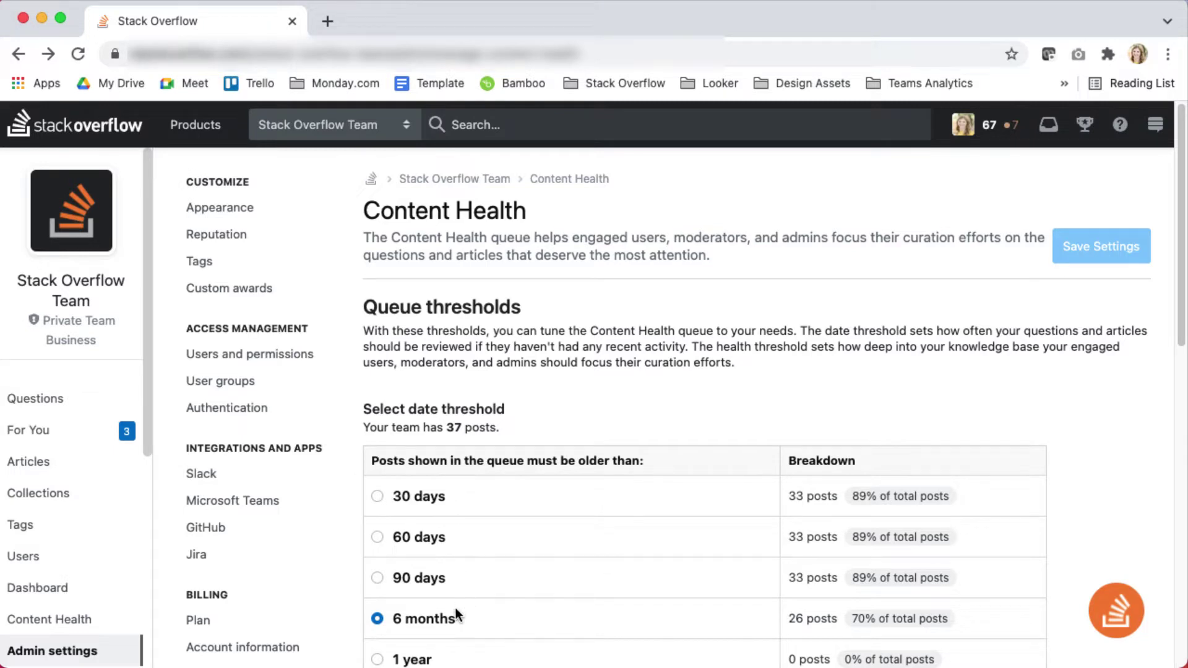
# Set the Content Health date threshold to 90 days
pyautogui.click(422, 498)
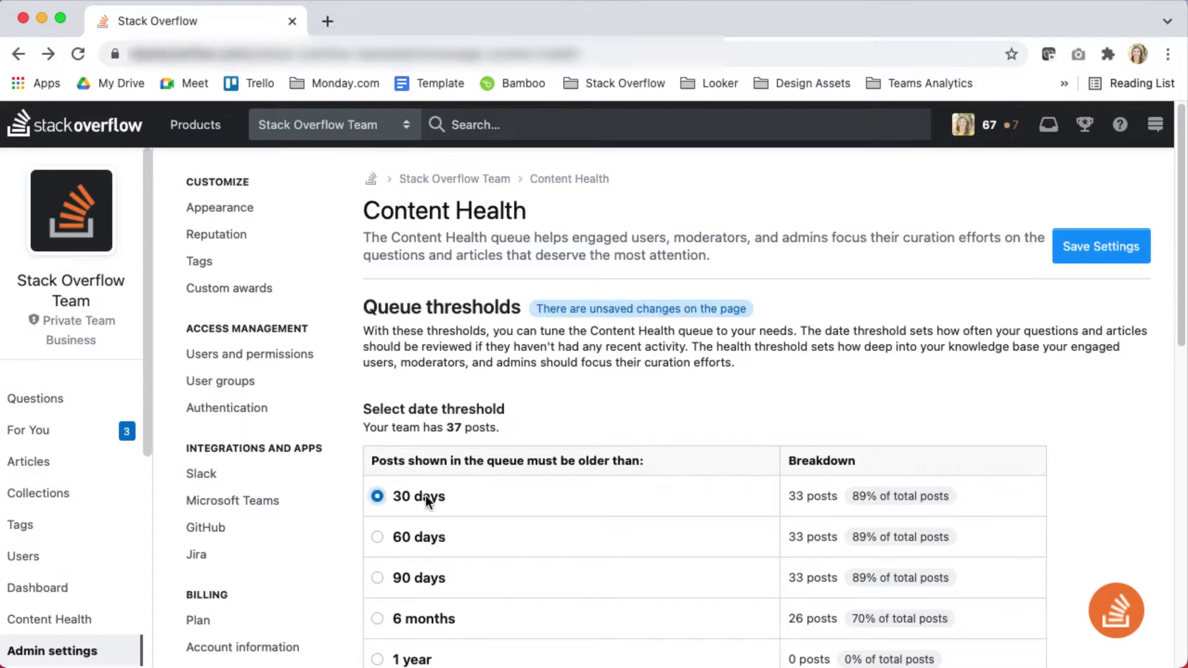
pyautogui.click(419, 537)
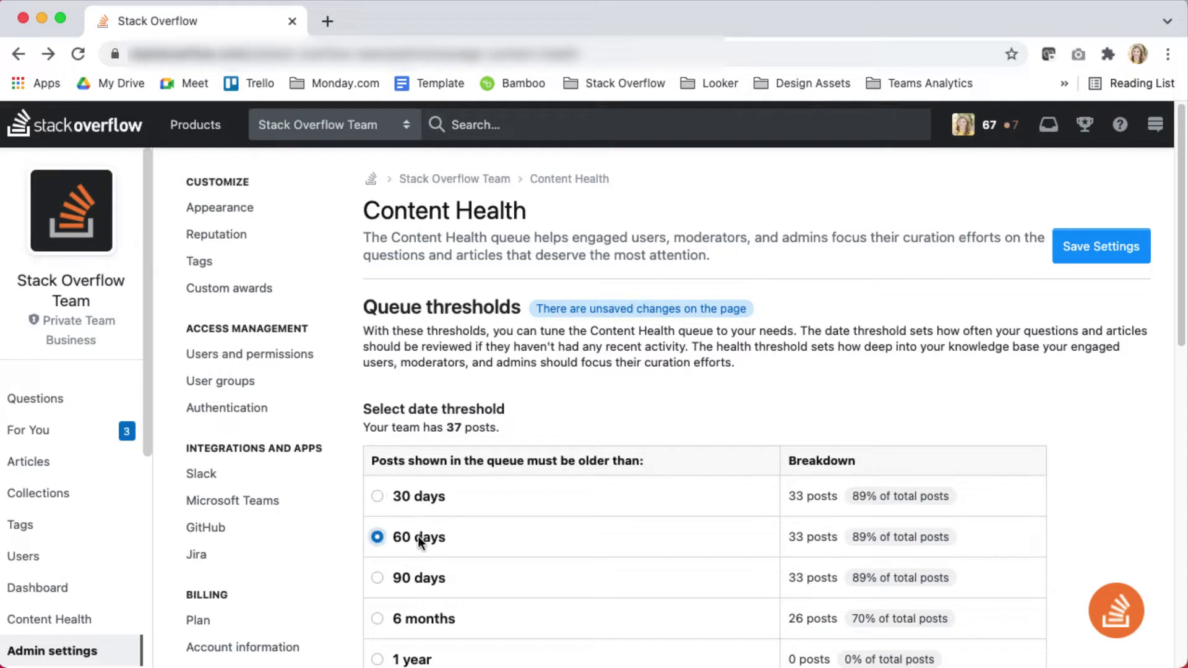
pyautogui.click(419, 578)
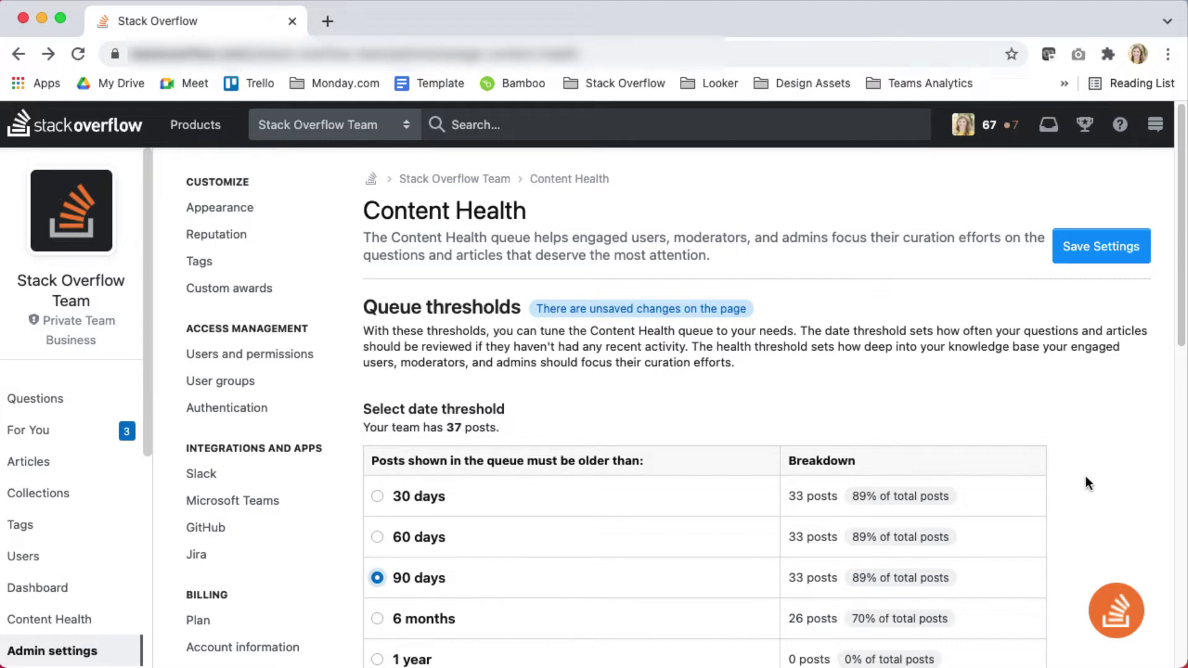
pyautogui.scroll(-2, 1089, 450)
pyautogui.scroll(-3, 1091, 457)
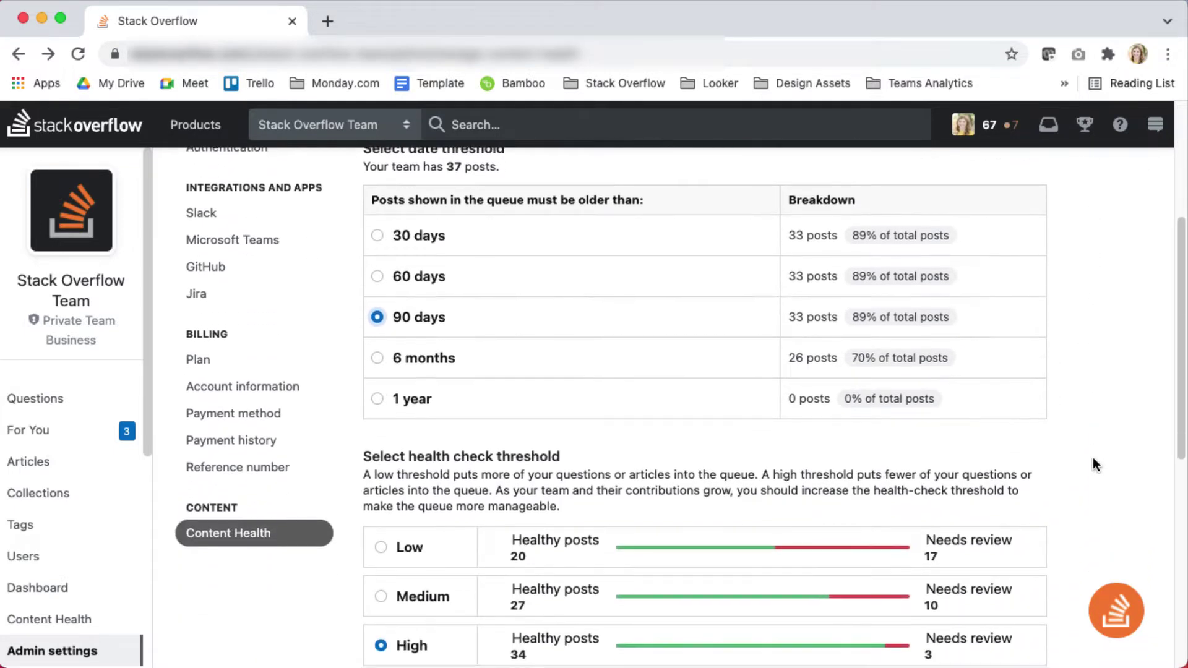
pyautogui.scroll(-2, 1092, 458)
pyautogui.scroll(-1, 1098, 463)
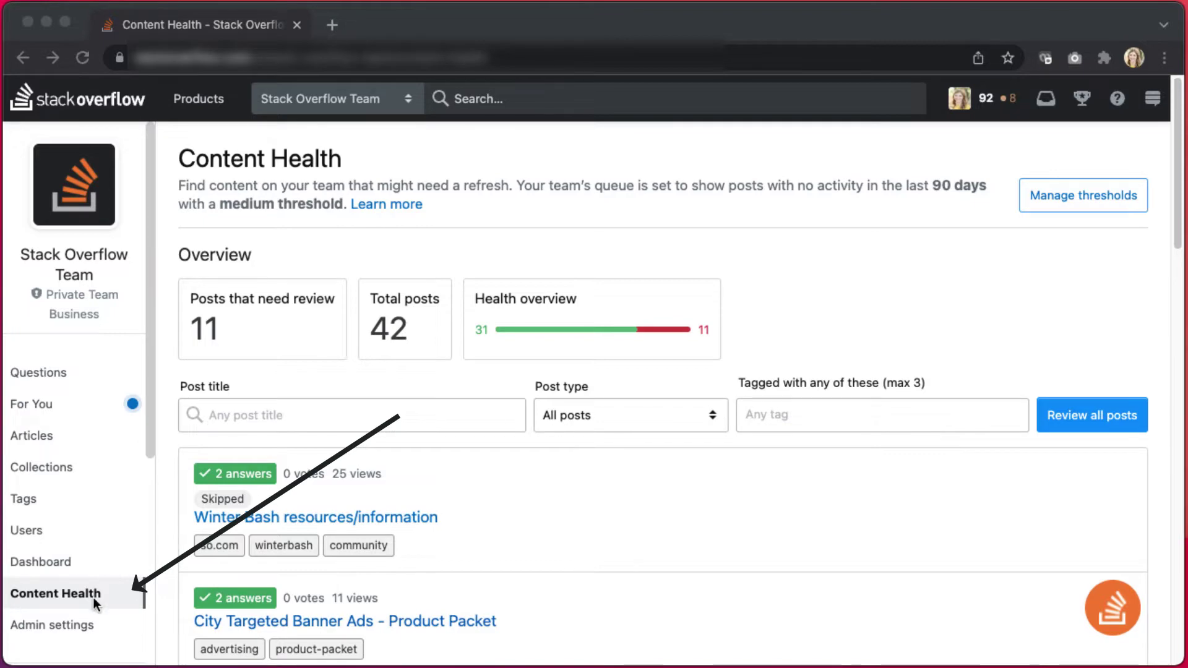
# Check a team member's role choices under Admin settings > Users and permissions
pyautogui.click(78, 631)
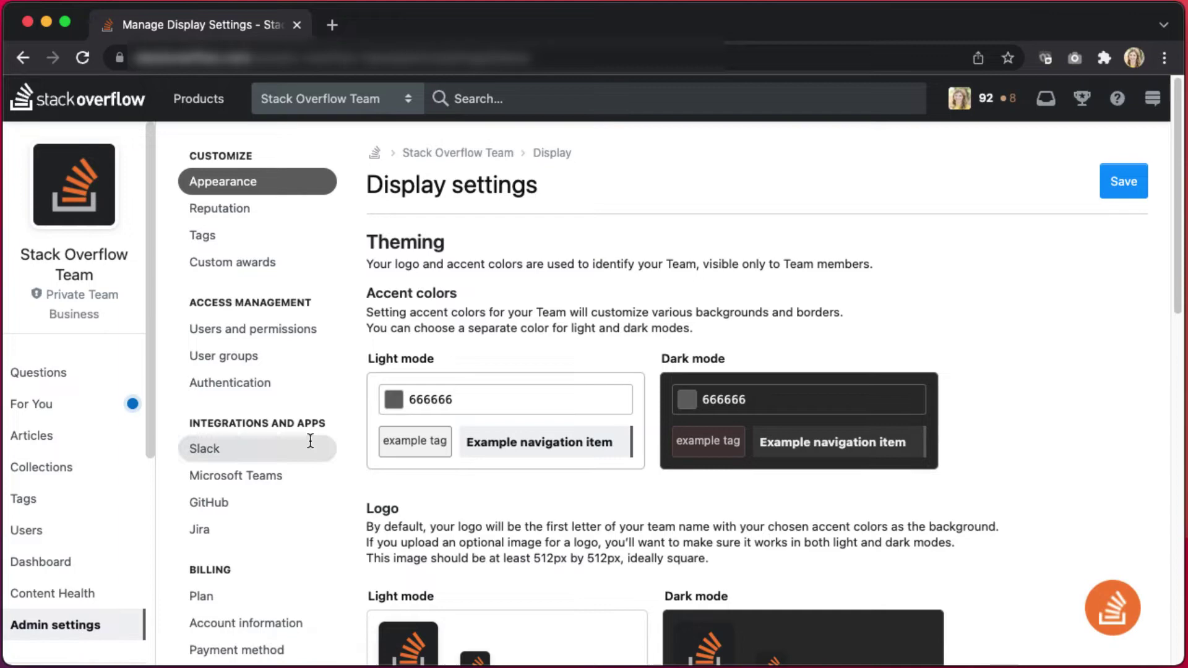
pyautogui.click(302, 341)
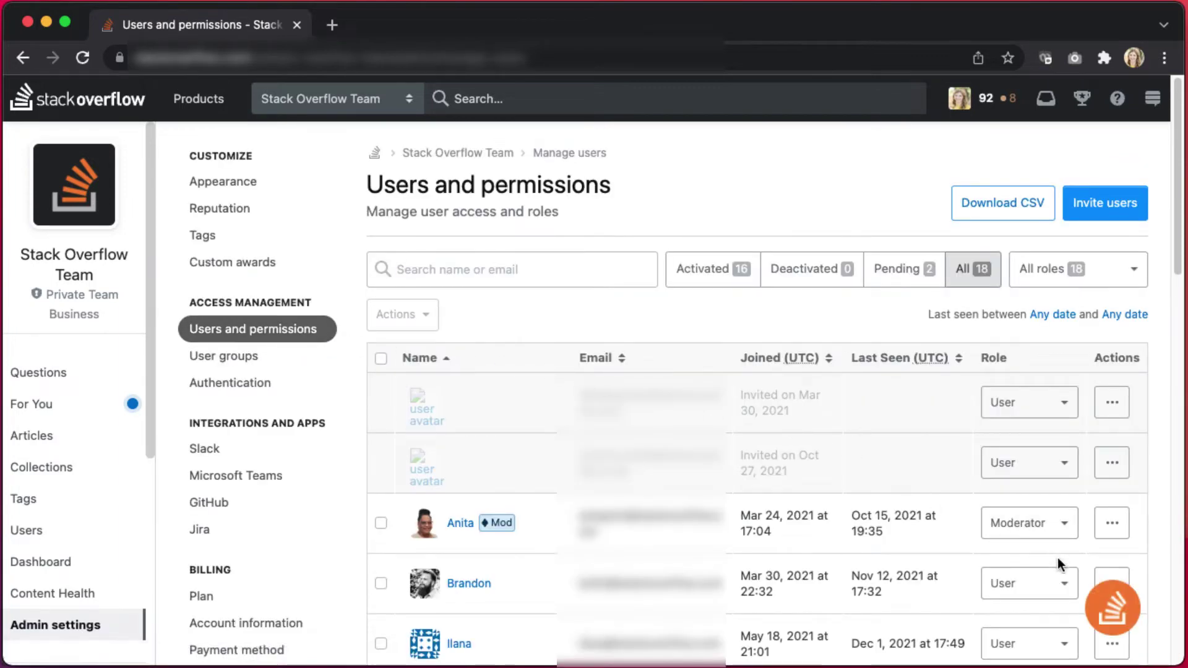
pyautogui.click(1059, 578)
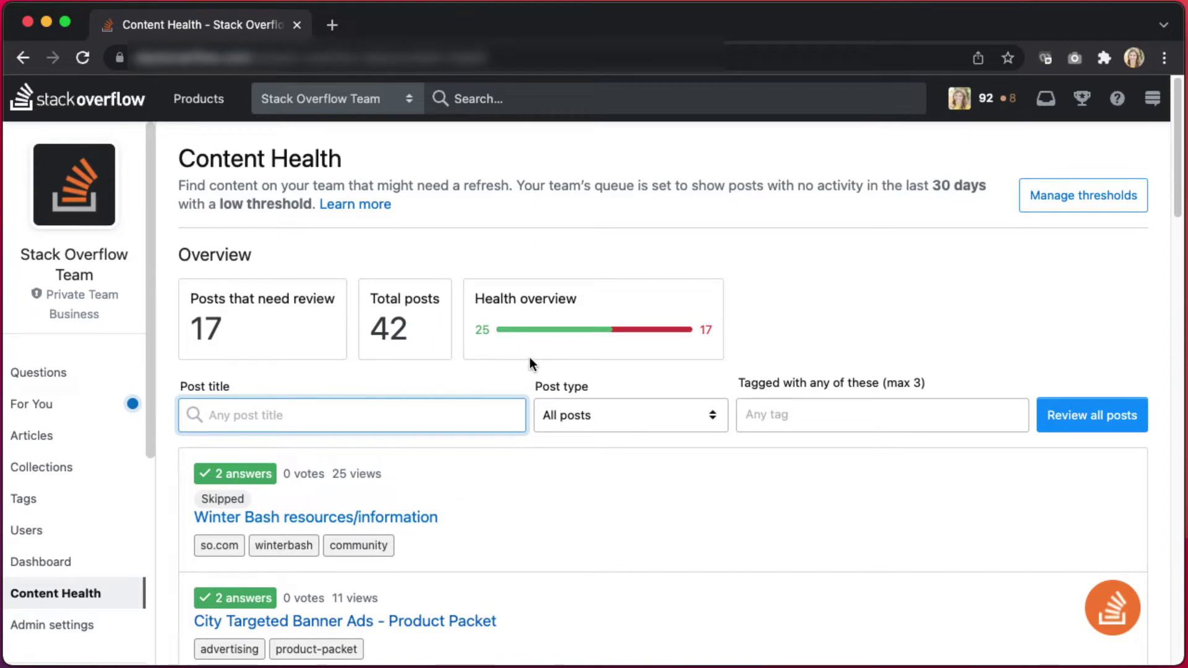
pyautogui.scroll(-2, 666, 433)
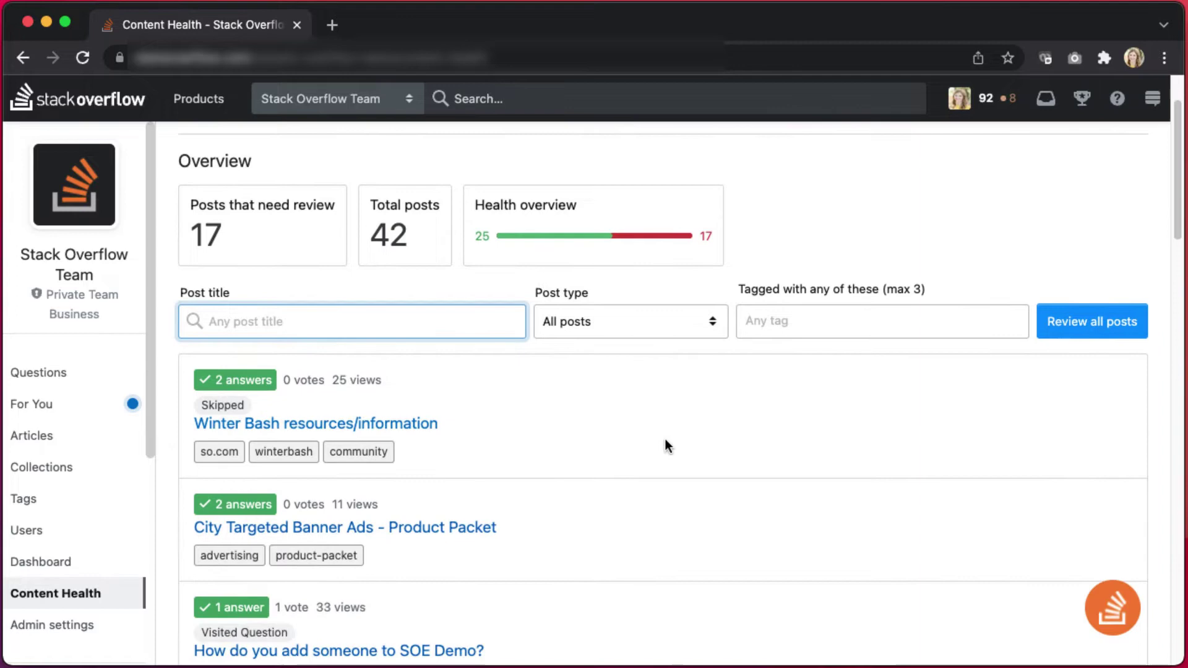
pyautogui.scroll(-2, 662, 428)
pyautogui.scroll(-2, 662, 431)
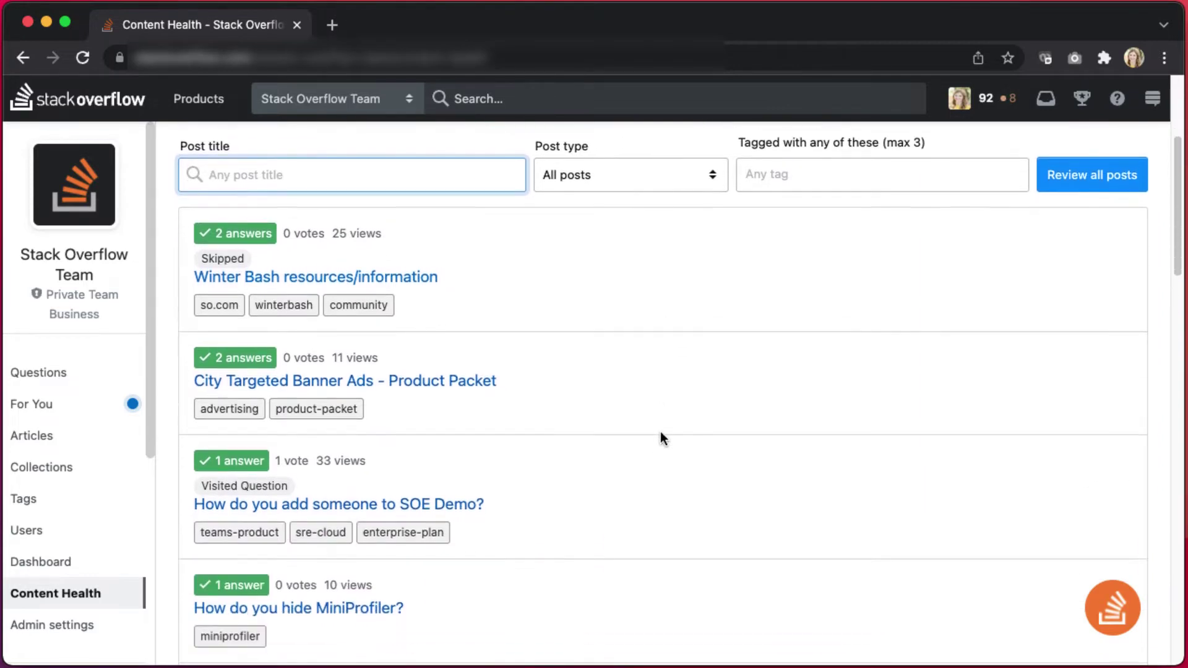
pyautogui.scroll(-1, 660, 433)
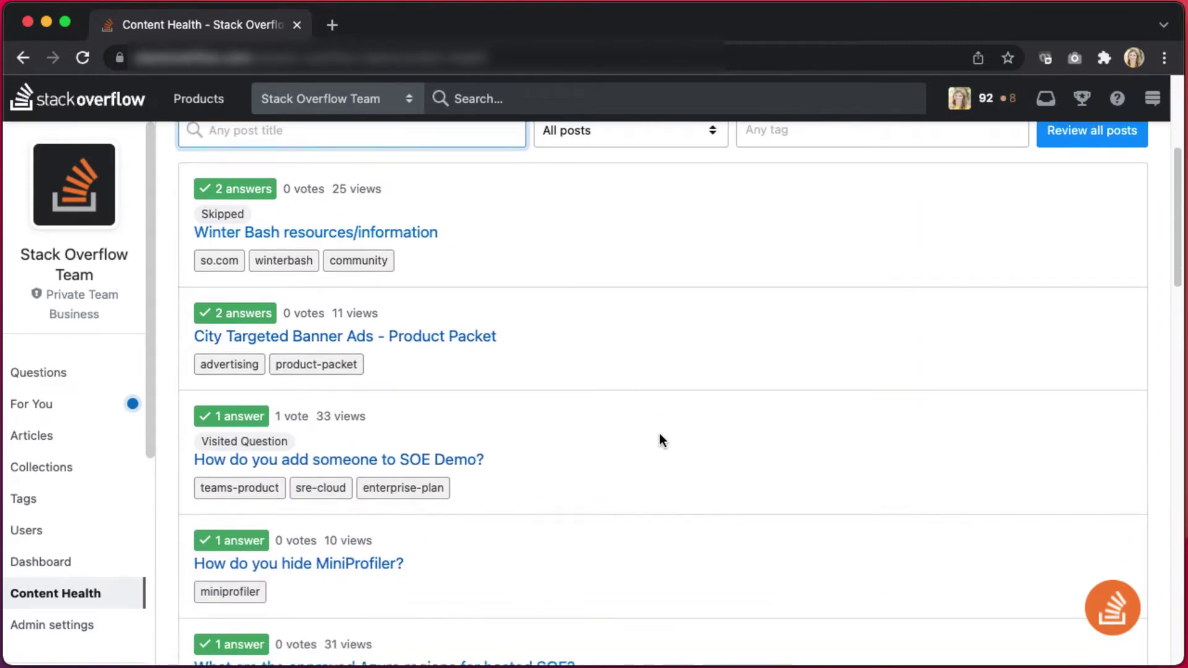
pyautogui.scroll(5, 660, 434)
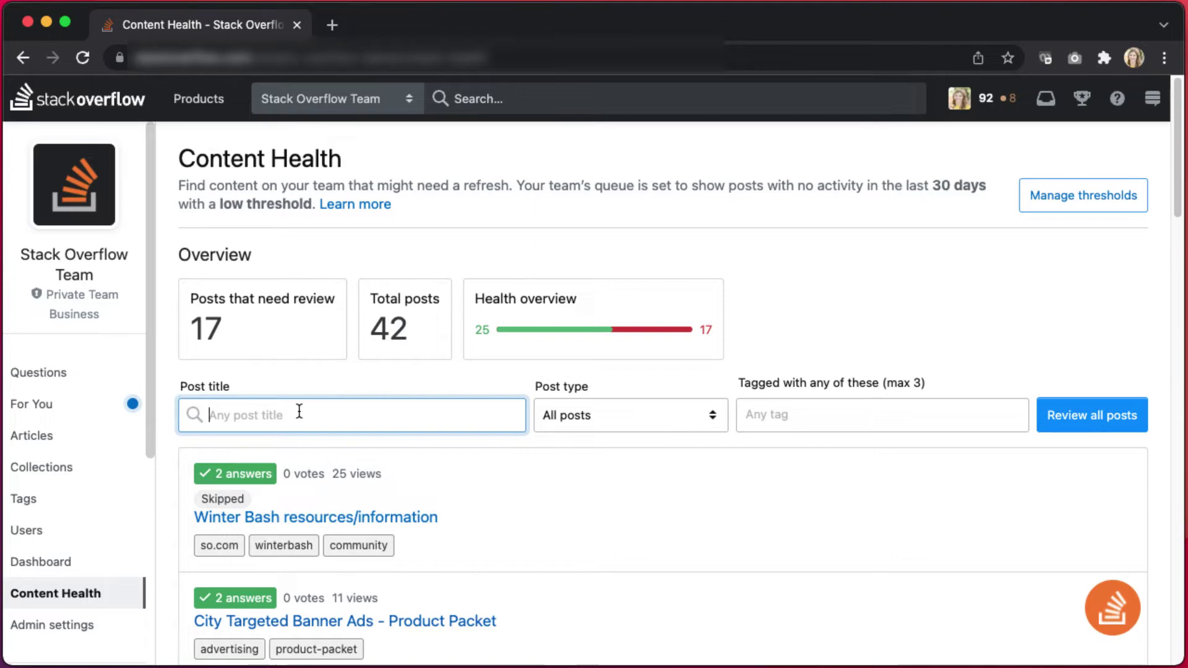
# Filter the Content Health queue to All posts tagged enterprise-plan
pyautogui.click(590, 418)
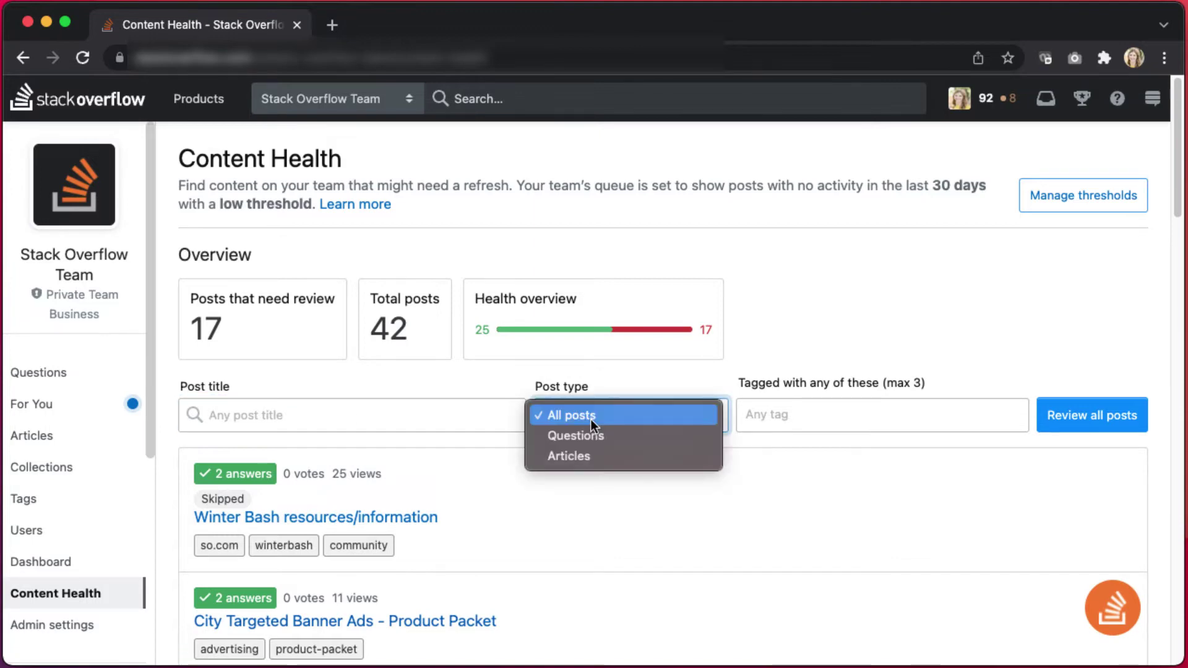
pyautogui.click(807, 415)
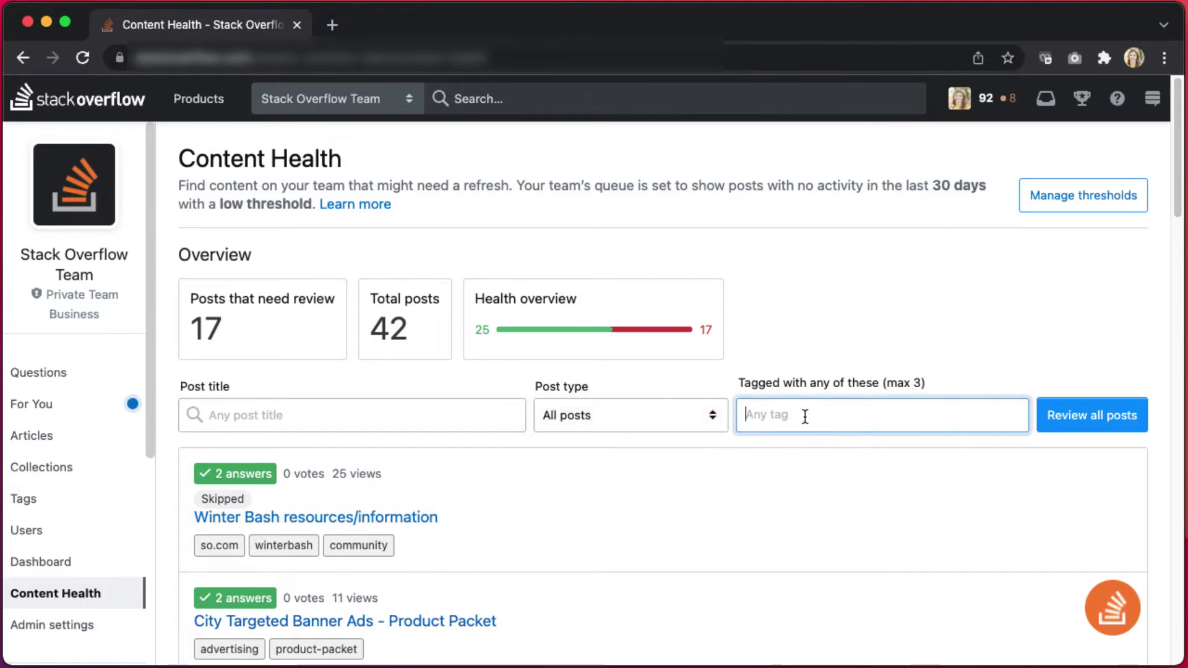
pyautogui.write('enter')
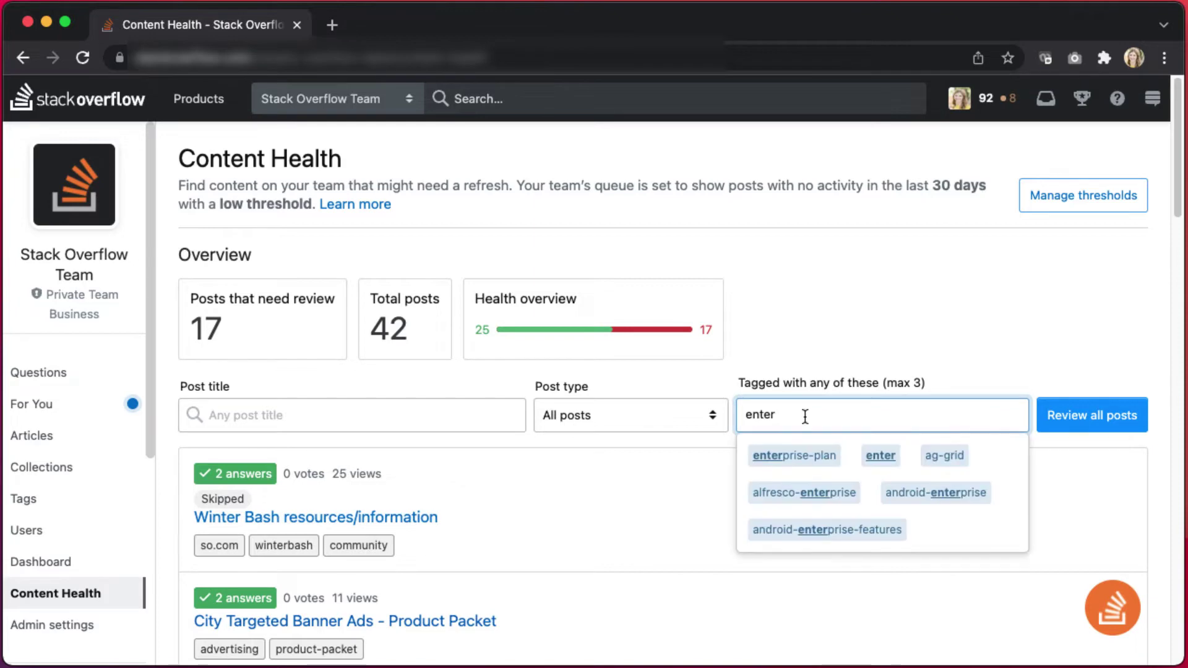
pyautogui.click(807, 455)
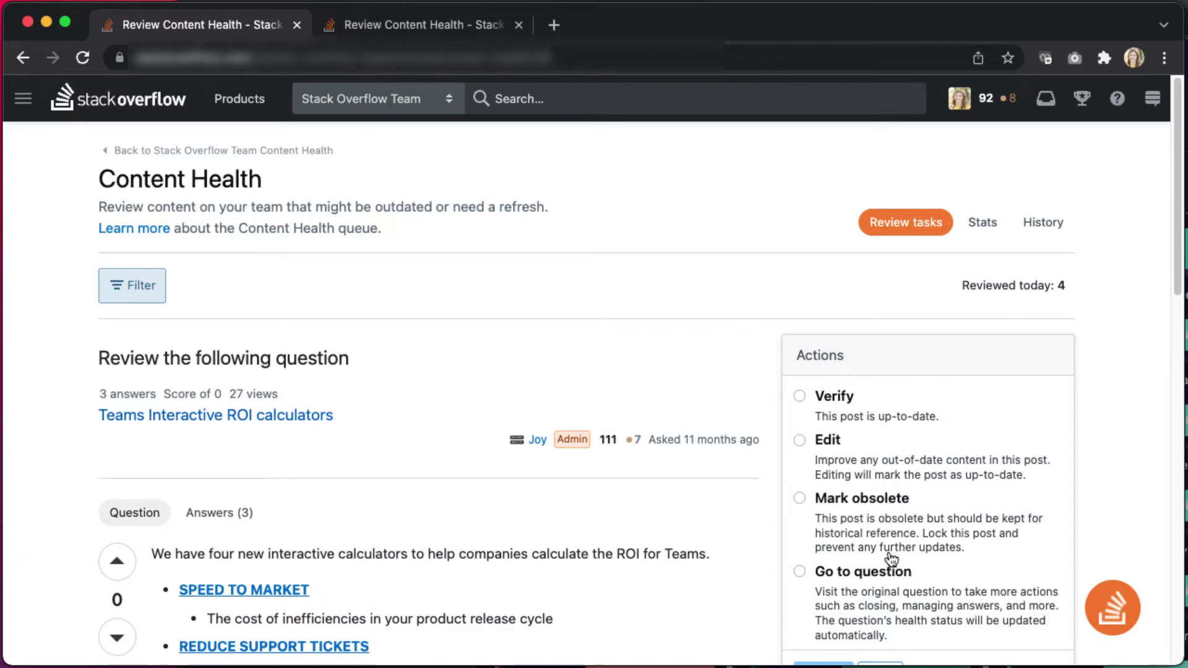
pyautogui.scroll(-1, 888, 606)
pyautogui.scroll(-2, 889, 605)
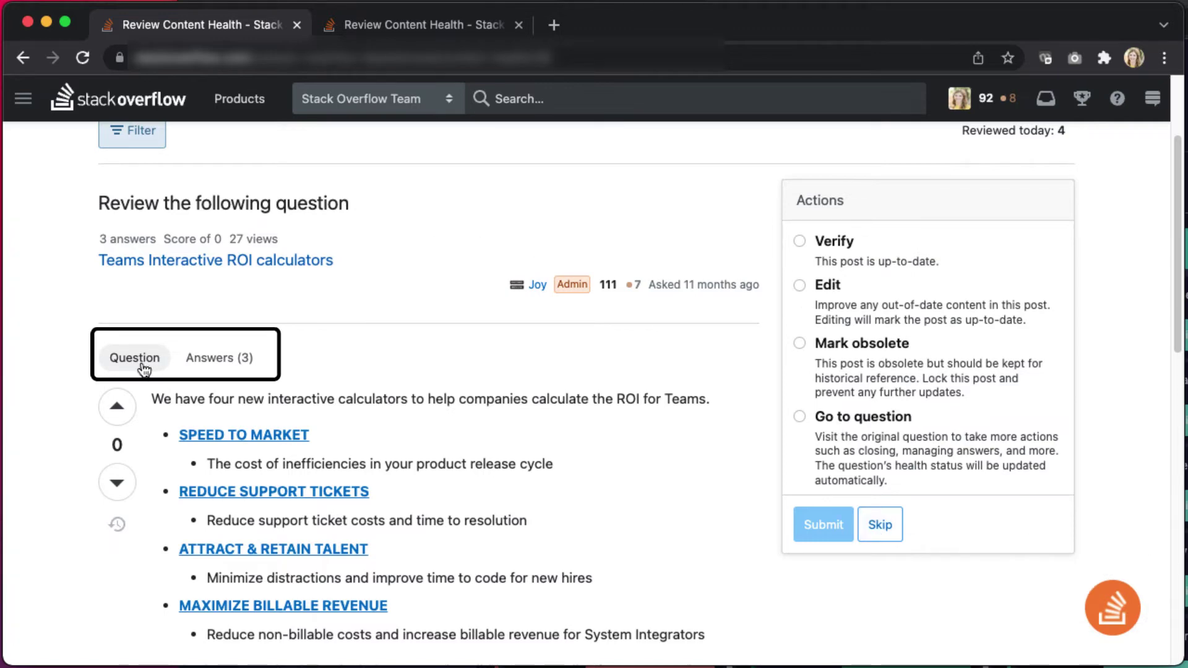
# Re-save the 23-minutes refocus answer from the Answers (3) list as reviewed
pyautogui.click(196, 365)
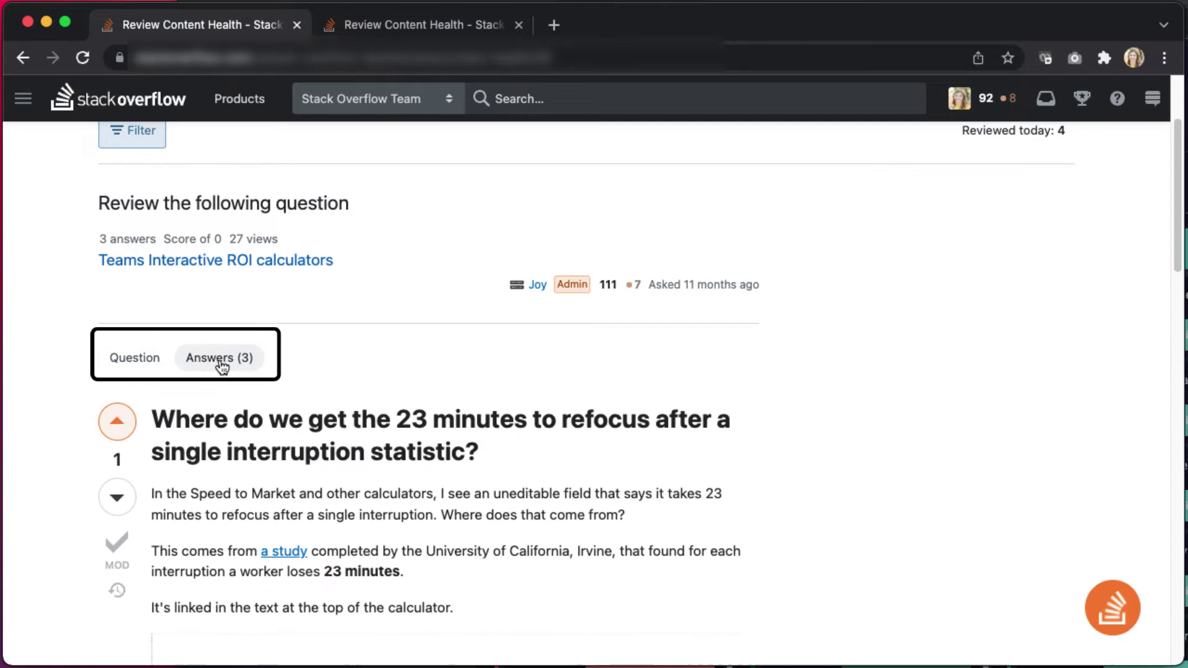
pyautogui.scroll(-2, 199, 394)
pyautogui.scroll(-2, 196, 404)
pyautogui.scroll(-6, 194, 410)
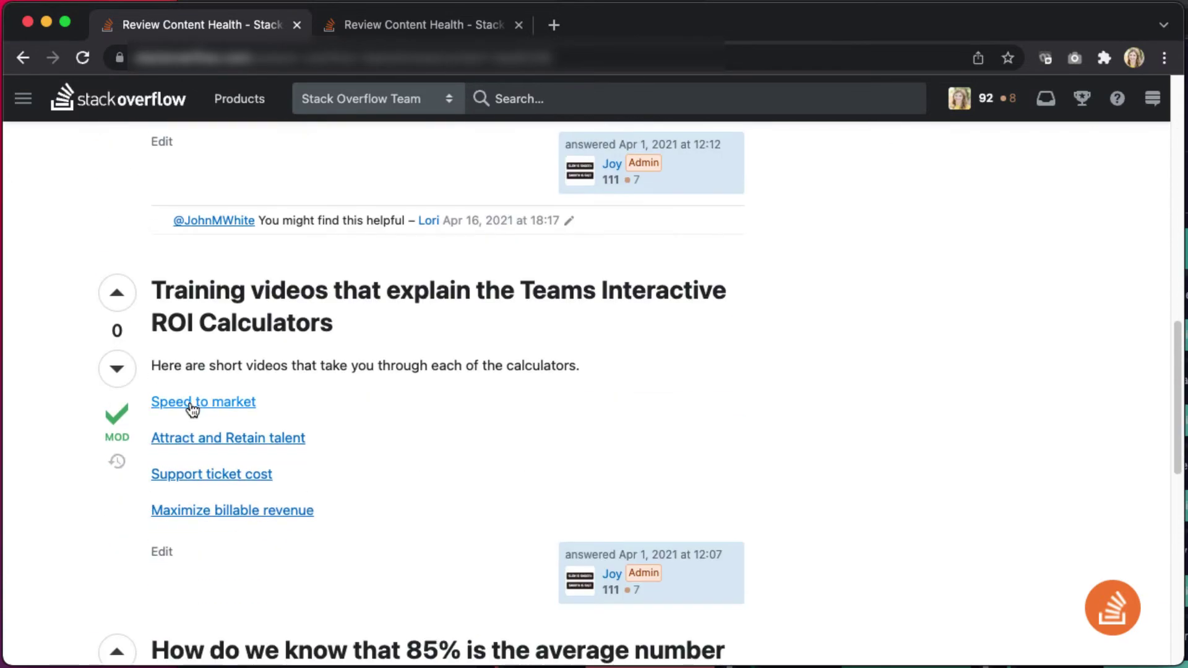
pyautogui.scroll(1, 191, 399)
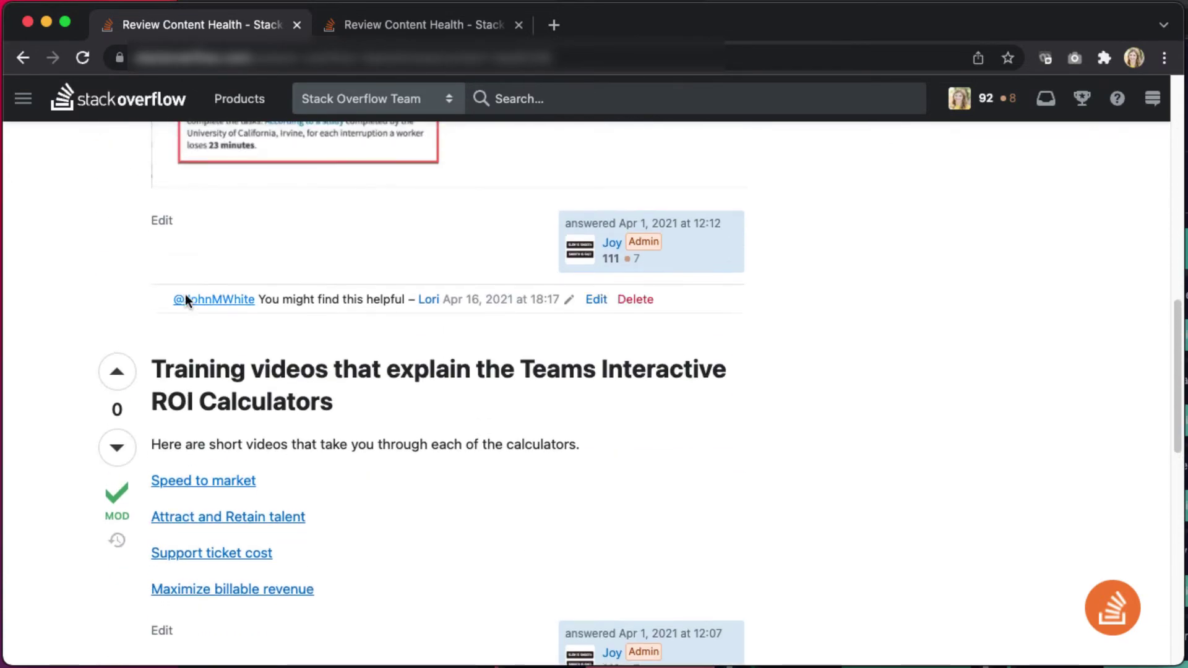
pyautogui.click(163, 229)
pyautogui.scroll(-1, 396, 539)
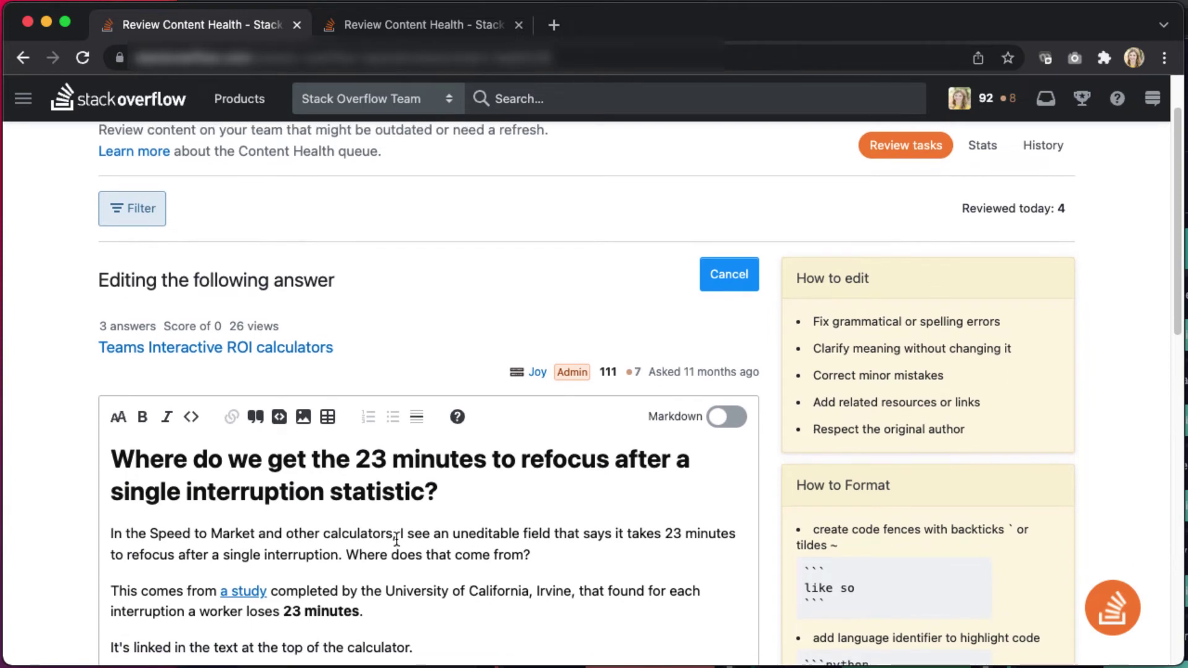
pyautogui.scroll(-2, 427, 543)
pyautogui.scroll(-4, 438, 551)
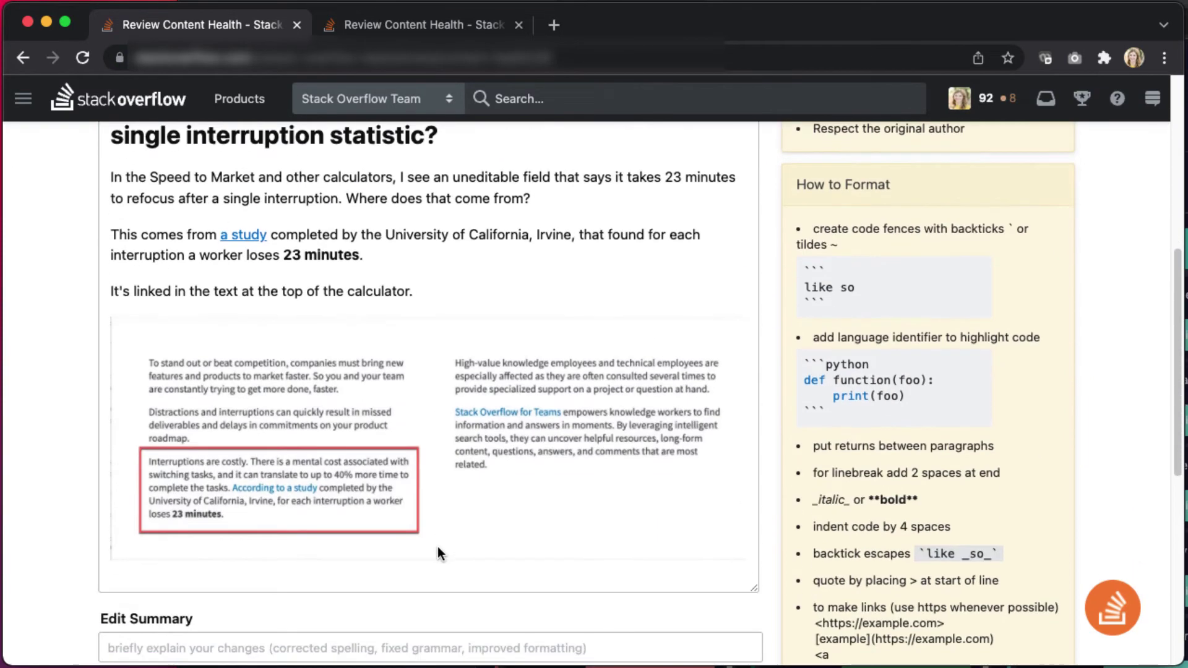
pyautogui.scroll(-1, 435, 539)
pyautogui.click(161, 659)
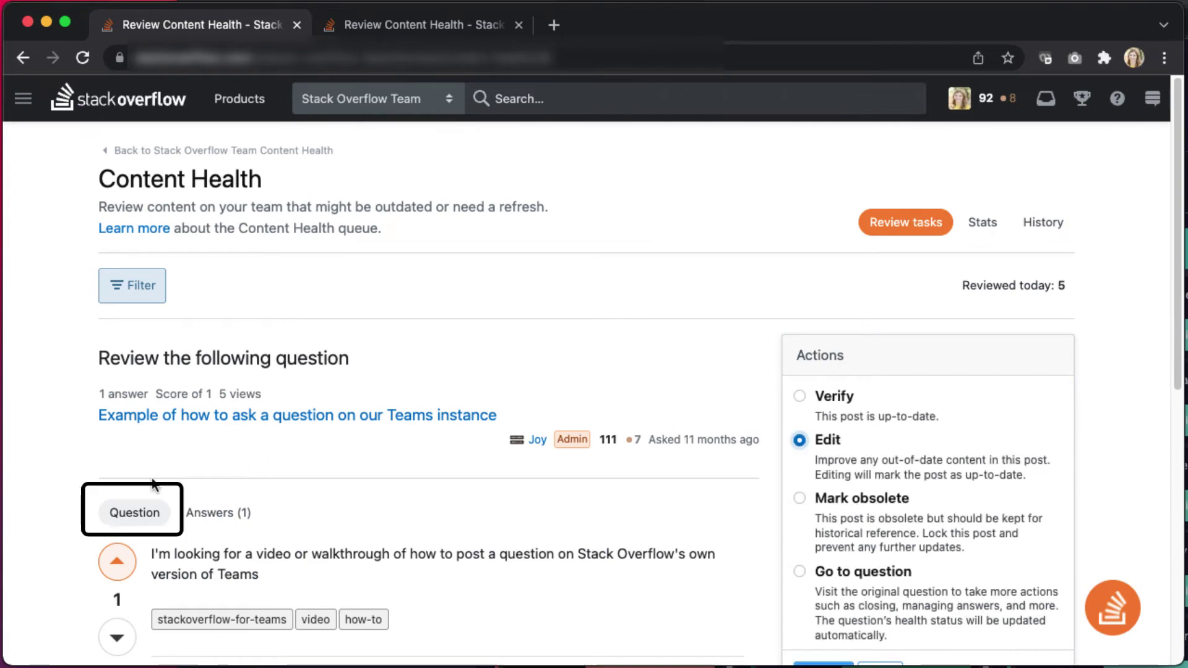
pyautogui.scroll(-1, 315, 534)
pyautogui.scroll(-1, 314, 533)
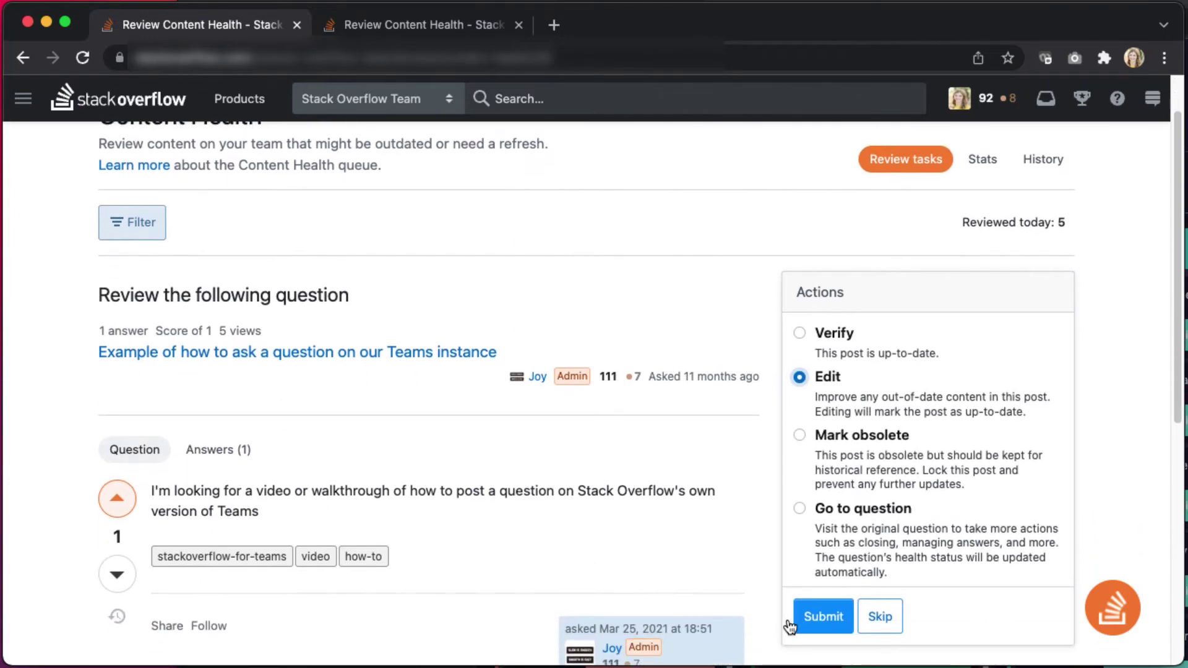
# Choose to edit the Teams-instance question and place the cursor at its body's end
pyautogui.click(813, 620)
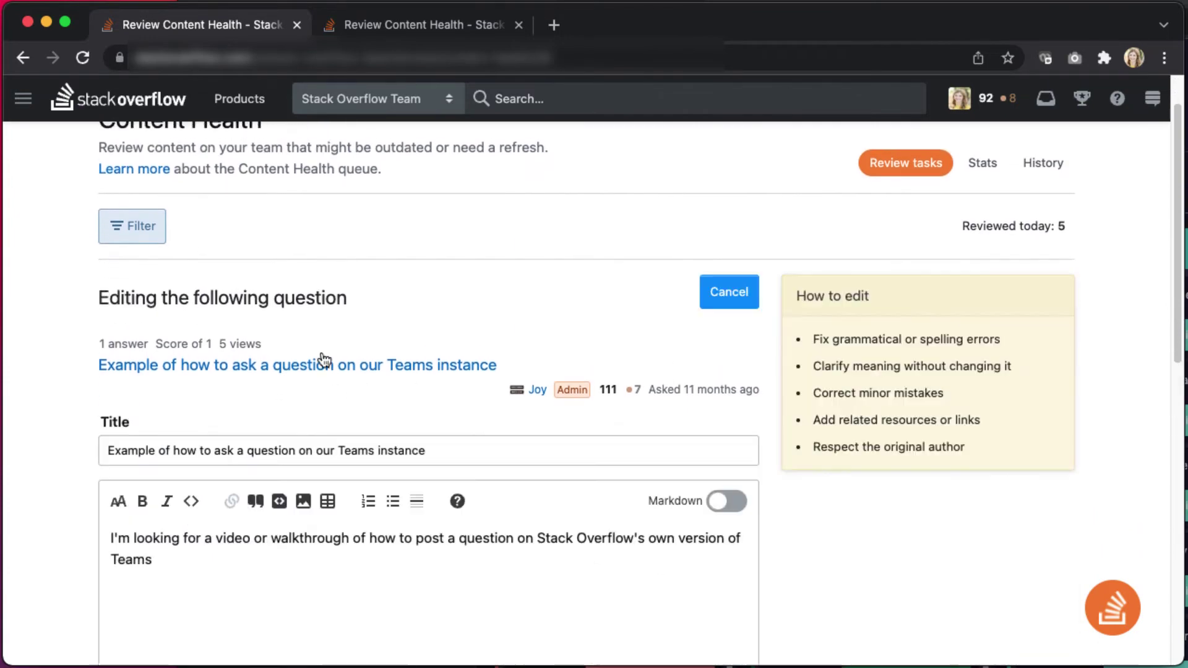
pyautogui.click(223, 557)
pyautogui.write('within the Business plan.')
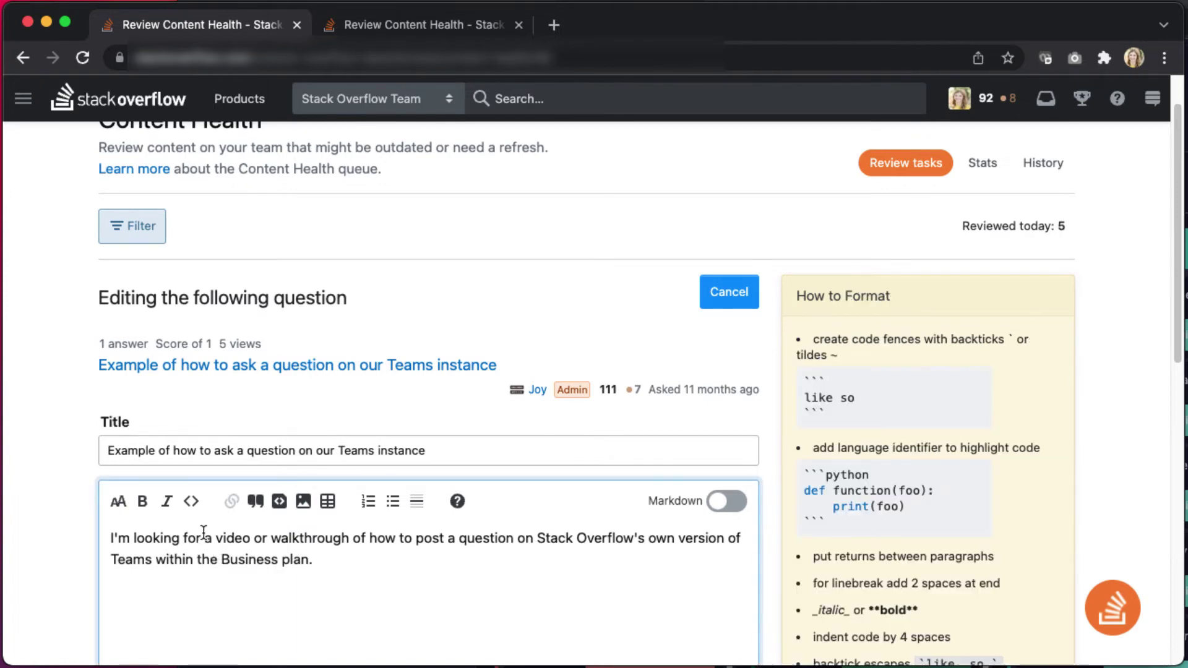
pyautogui.scroll(-5, 203, 533)
# Save the Business-plan edit, then append 'Is there another way to access it?' to the MiniProfiler question
pyautogui.click(128, 358)
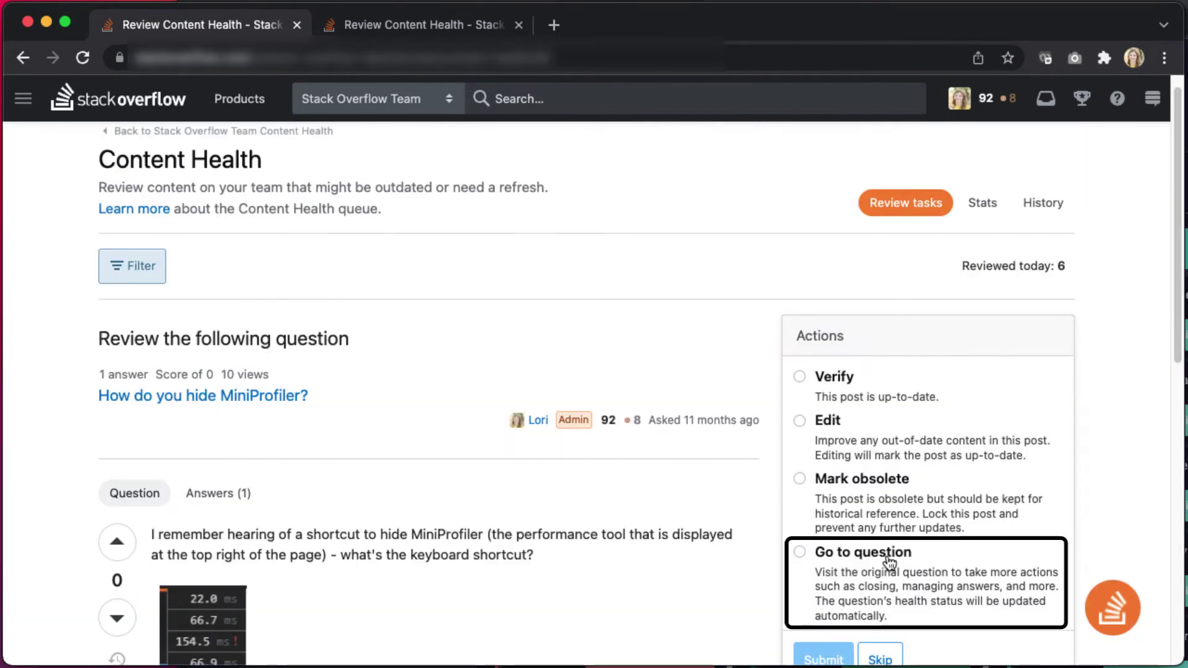
pyautogui.click(883, 563)
pyautogui.scroll(-1, 873, 571)
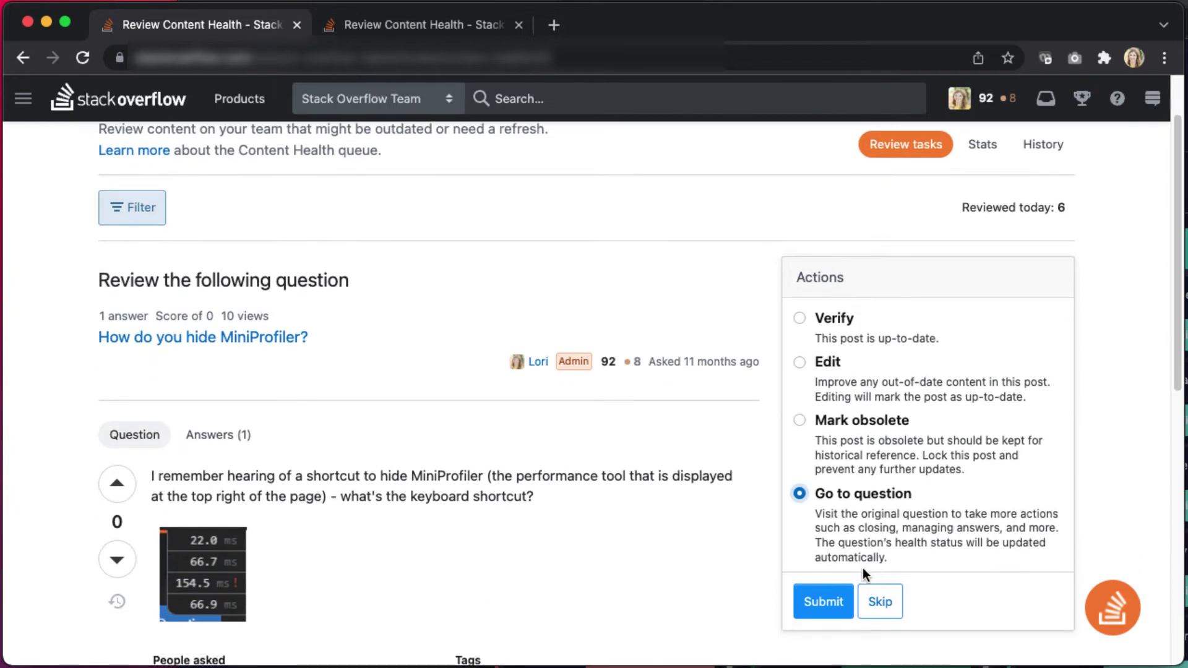
pyautogui.click(829, 601)
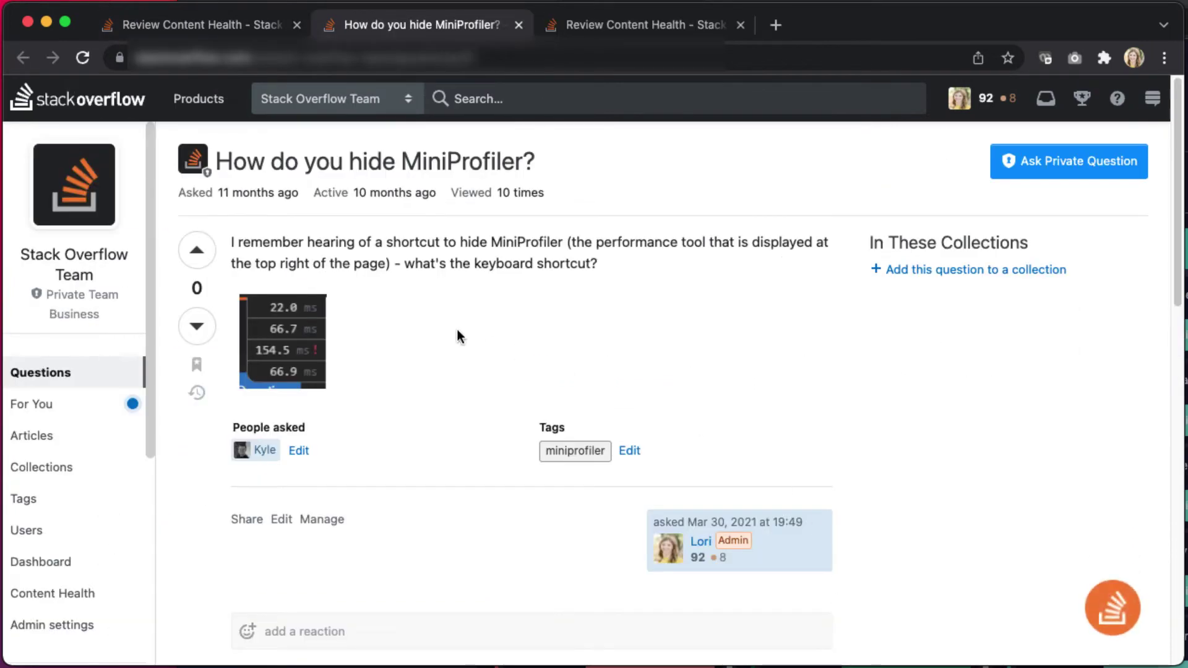
pyautogui.click(278, 529)
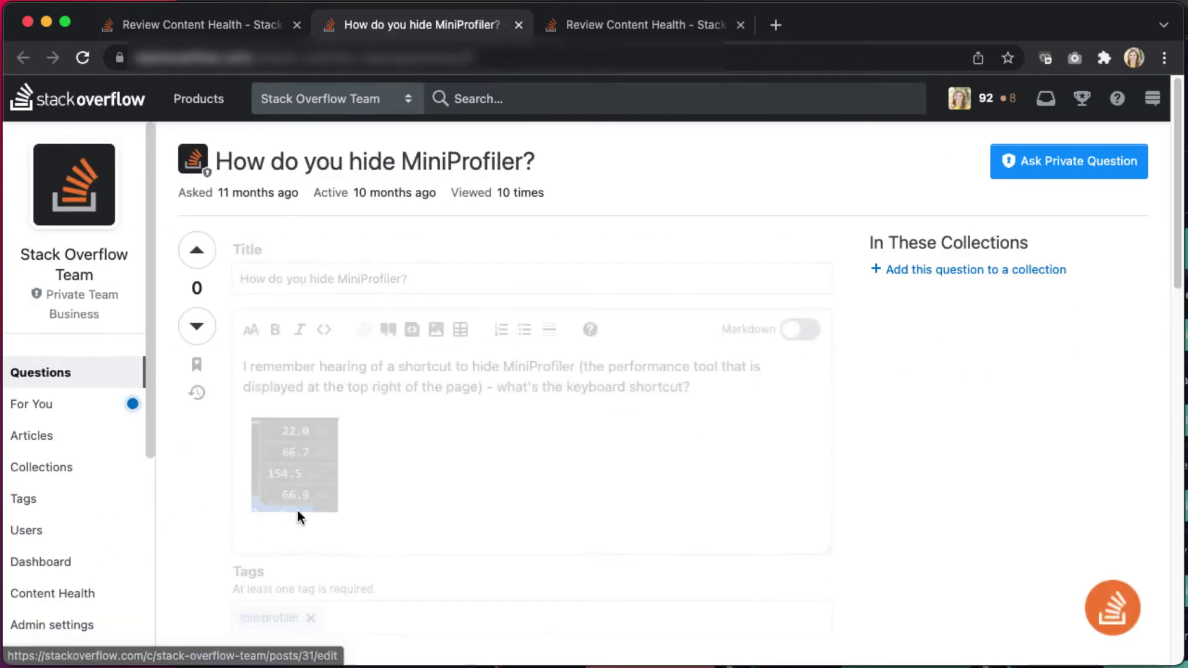
pyautogui.write('Is there another way to access it?')
pyautogui.scroll(-5, 399, 404)
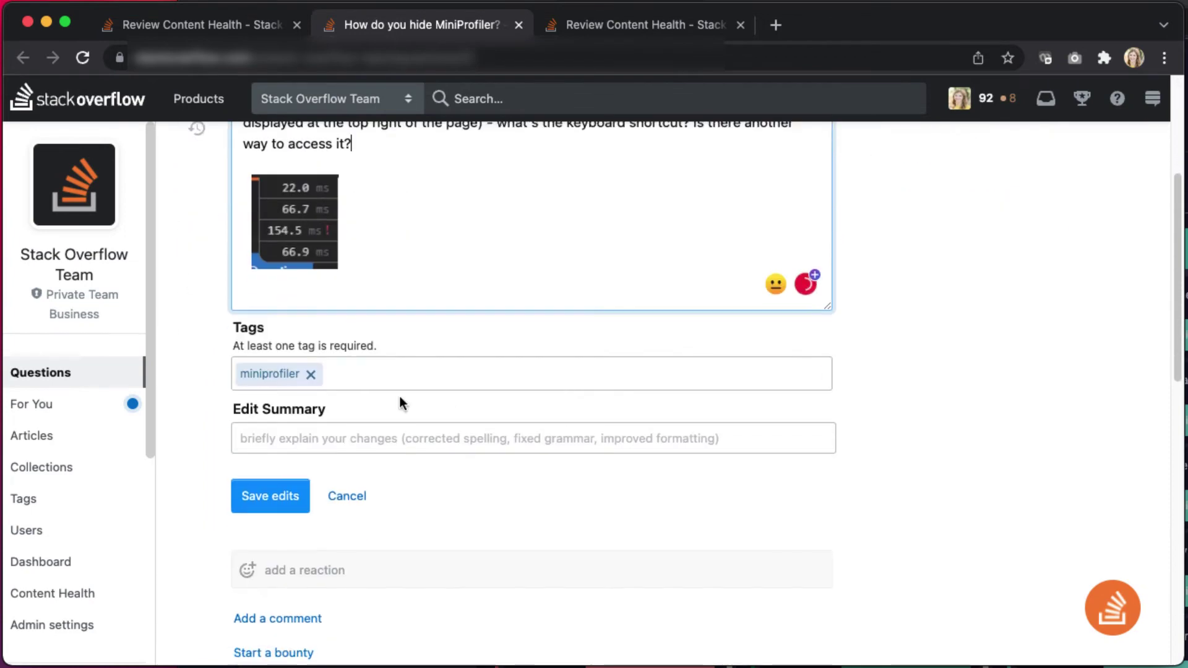
pyautogui.click(260, 491)
pyautogui.scroll(-1, 327, 315)
pyautogui.scroll(-2, 327, 341)
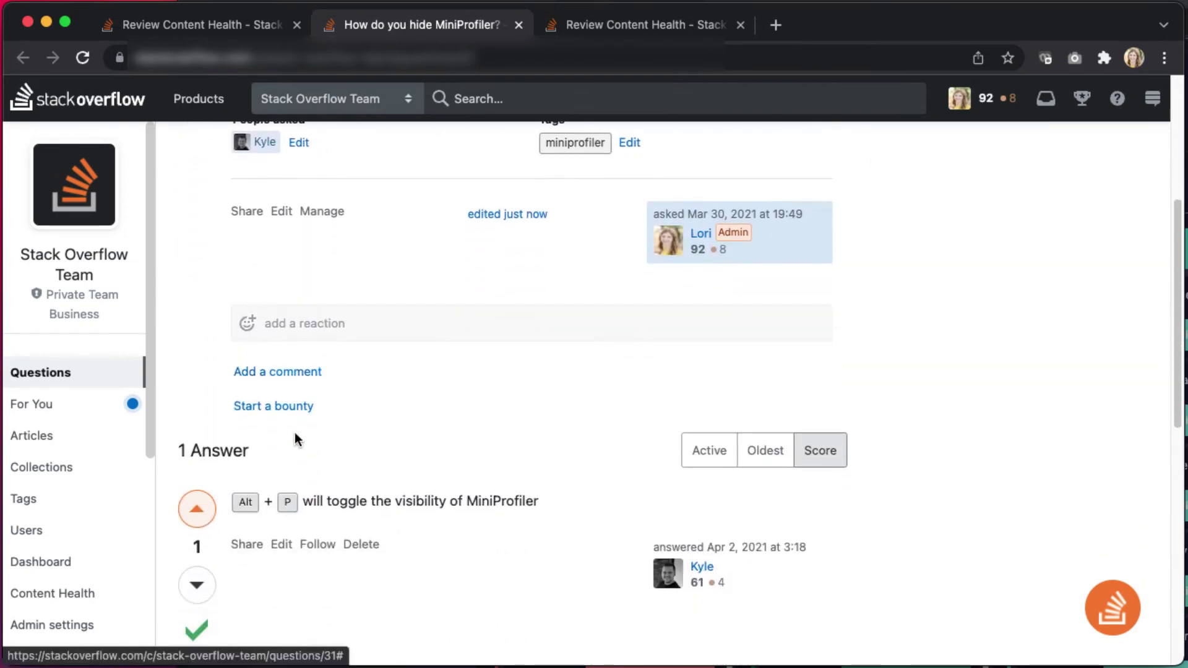
pyautogui.scroll(-2, 291, 433)
# Add a closing period to the MiniProfiler answer and return to the review queue
pyautogui.click(281, 368)
pyautogui.click(589, 398)
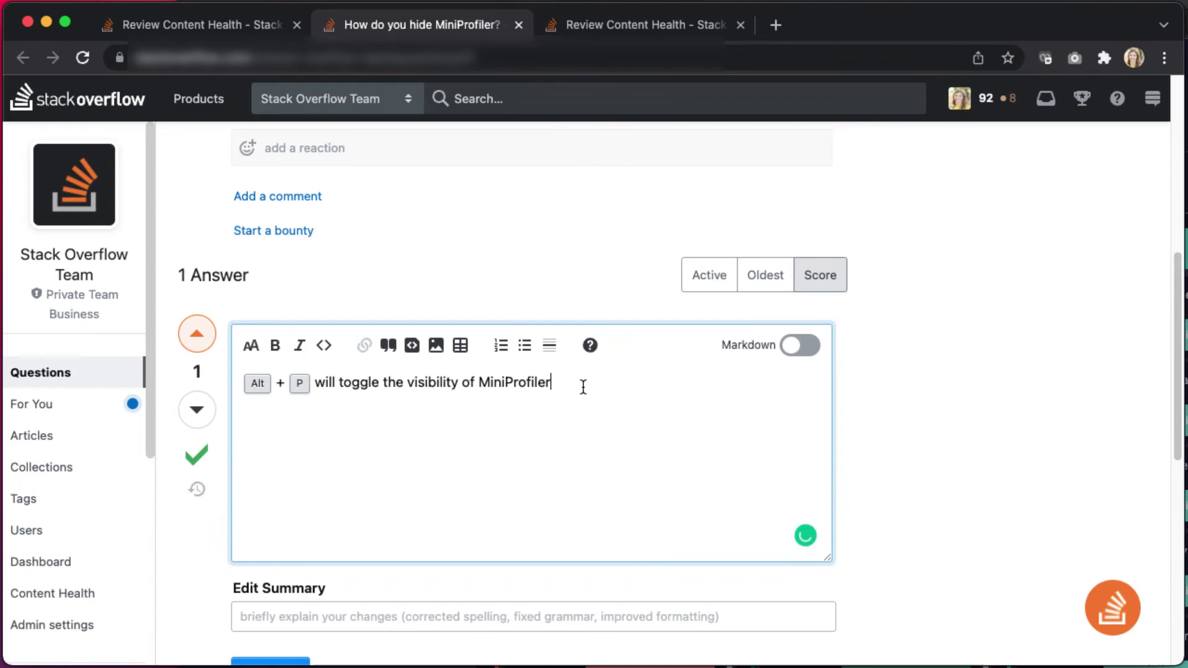
pyautogui.write('.')
pyautogui.scroll(-3, 418, 446)
pyautogui.click(290, 555)
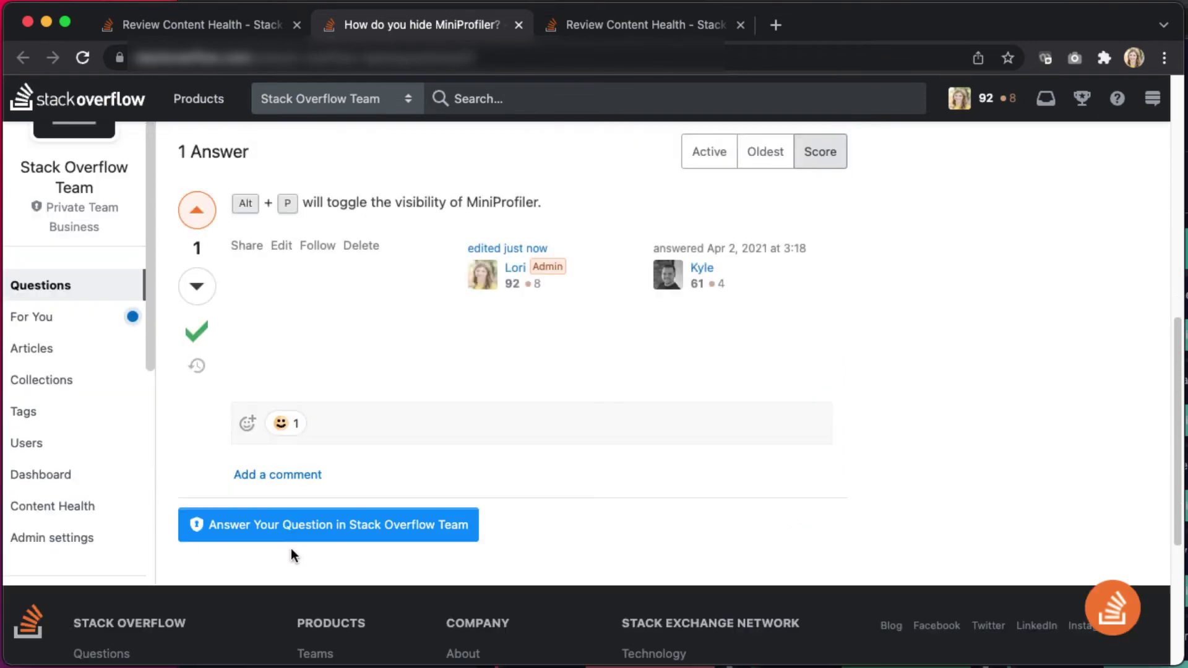
pyautogui.press('super+bracketleft')
pyautogui.scroll(-2, 798, 352)
# Mark the DateTime 'Z minutes ago' question obsolete, then find it through search and open it
pyautogui.click(861, 369)
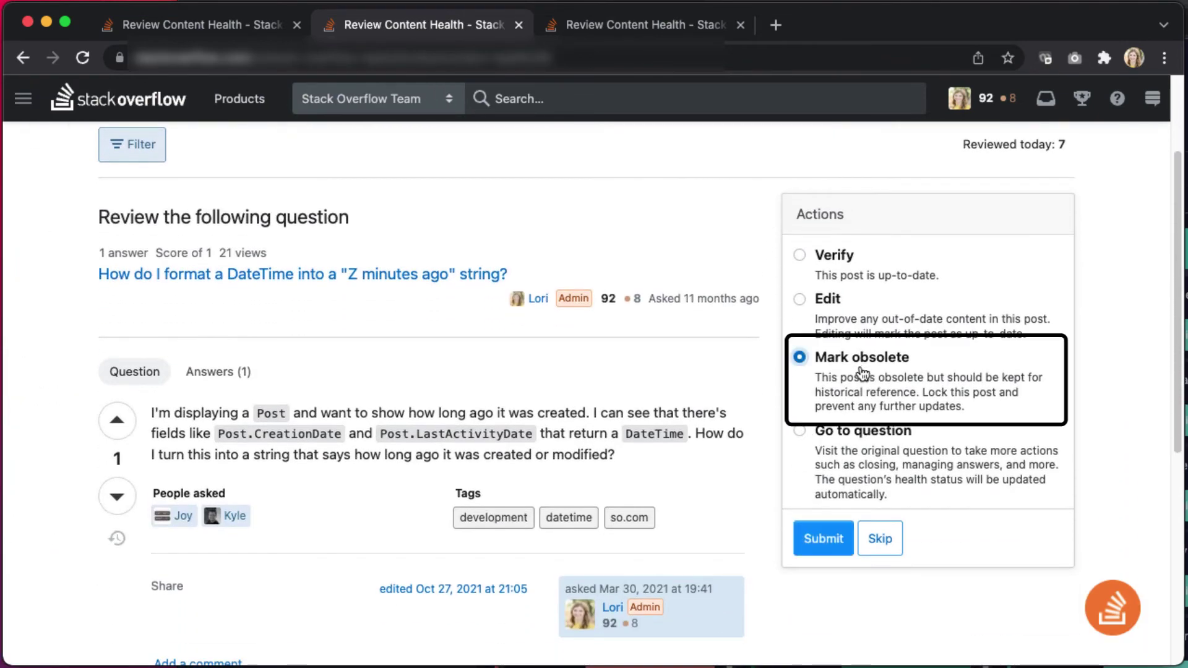
pyautogui.click(846, 554)
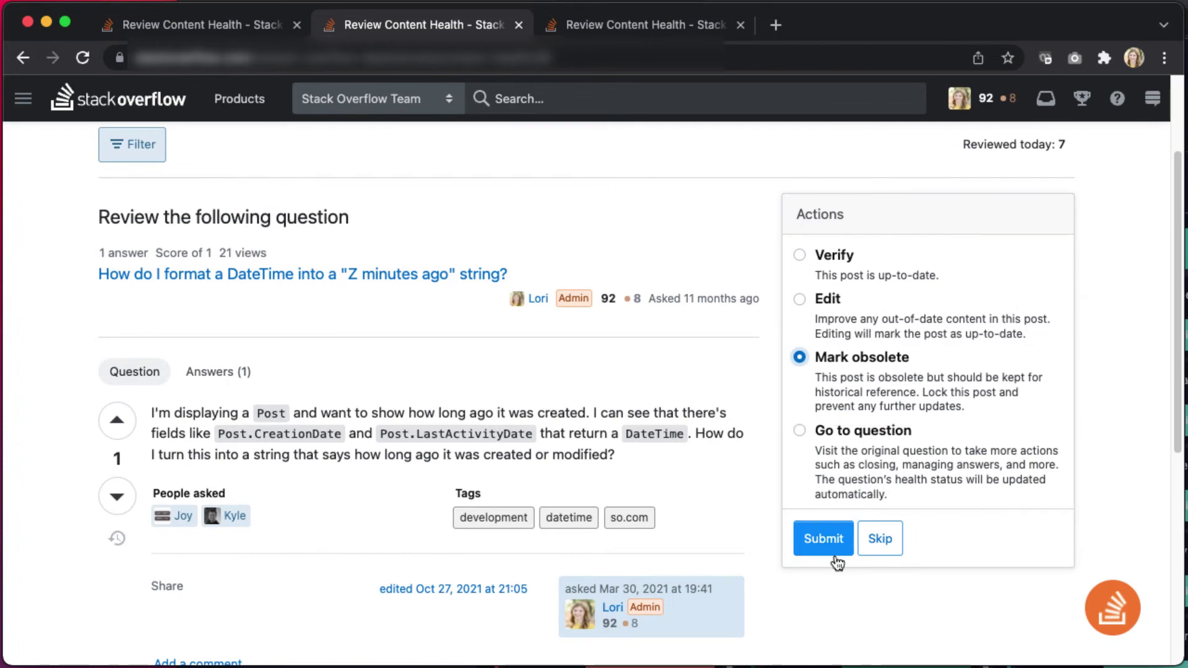
pyautogui.click(520, 98)
pyautogui.write('z')
pyautogui.click(538, 173)
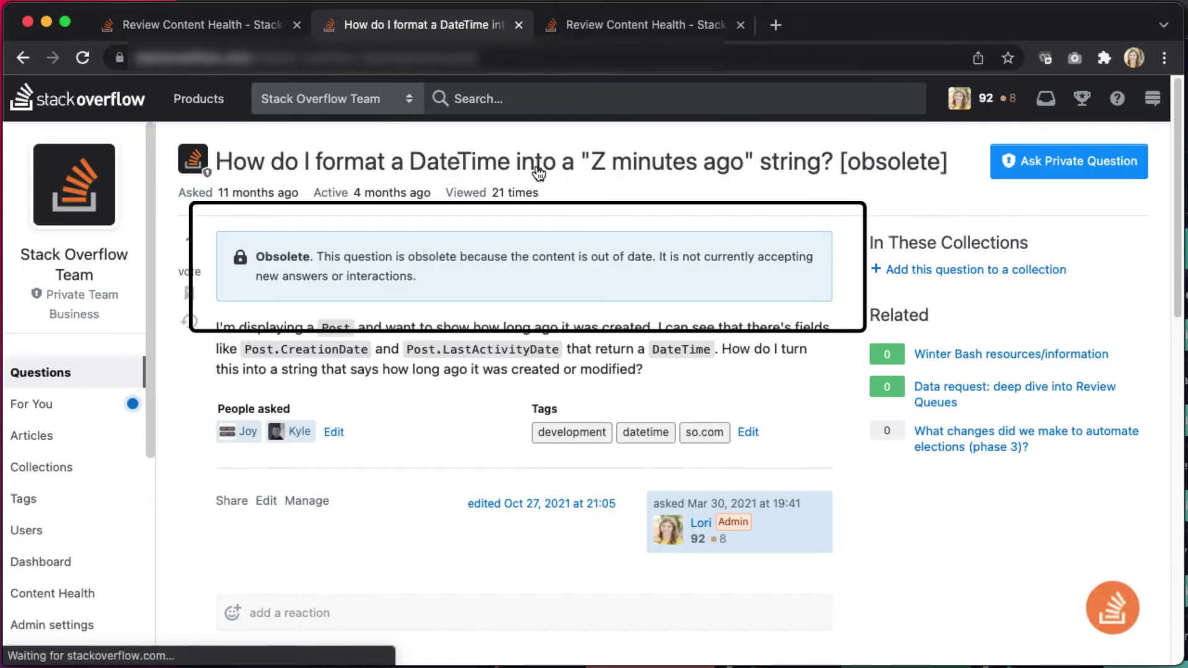
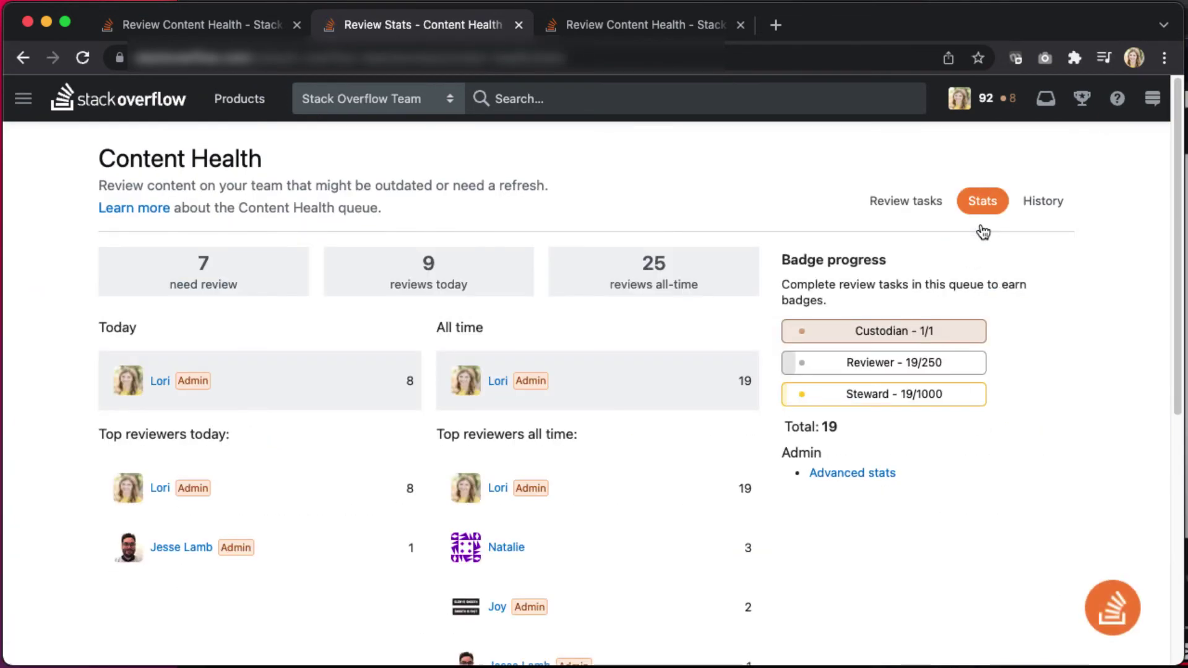
pyautogui.click(1052, 213)
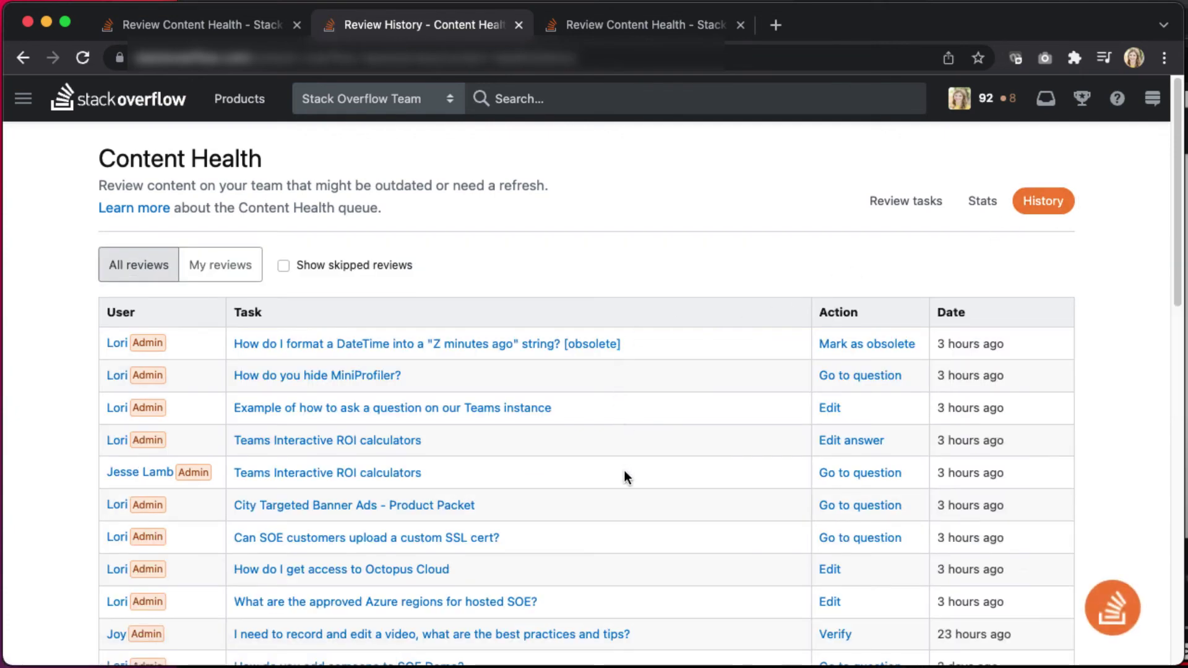
pyautogui.click(982, 201)
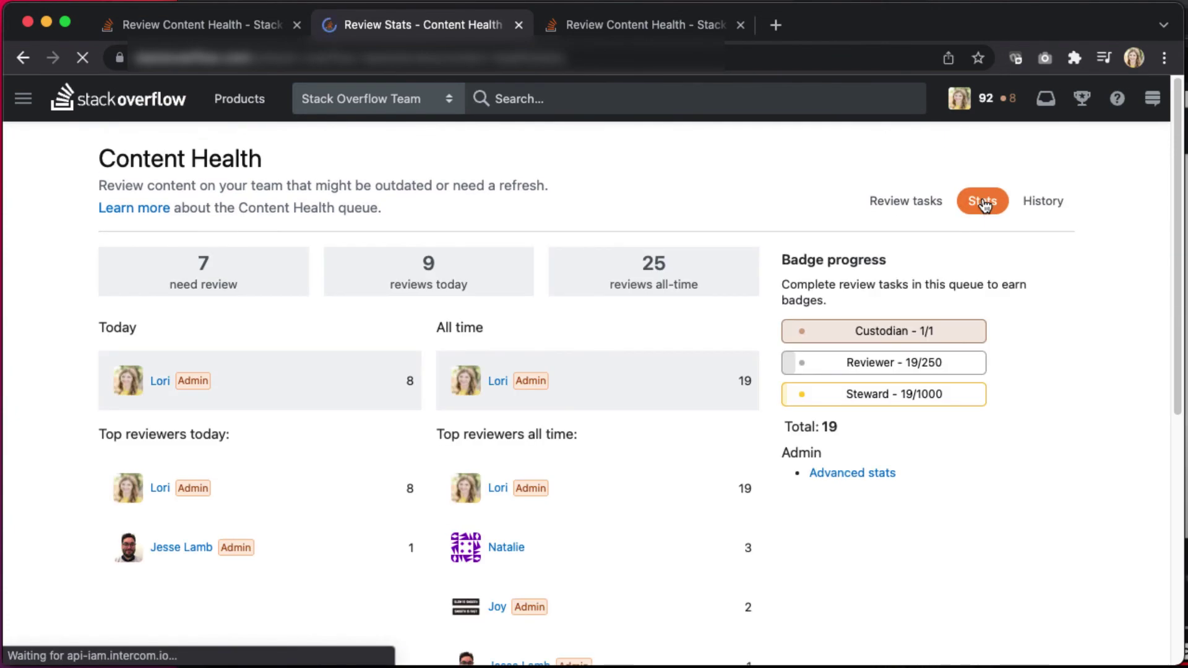